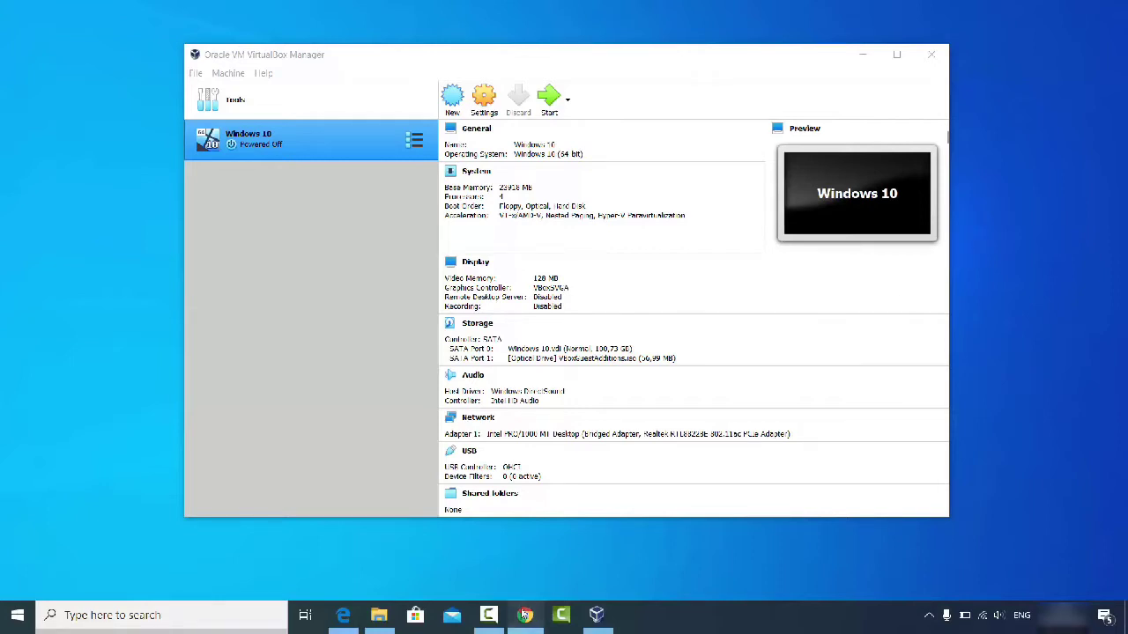
Step: Switch to Chrome, open the VirtualBox downloads page from the Google results and start downloading the VirtualBox 6.1.6 package for Windows hosts
click(525, 615)
click(57, 11)
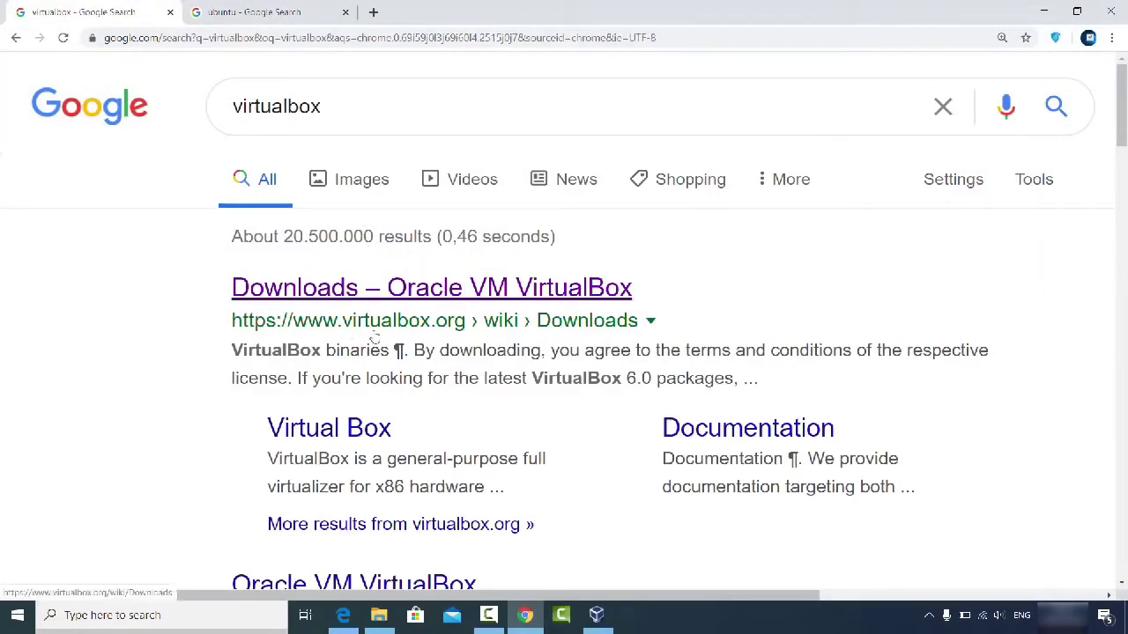
click(443, 298)
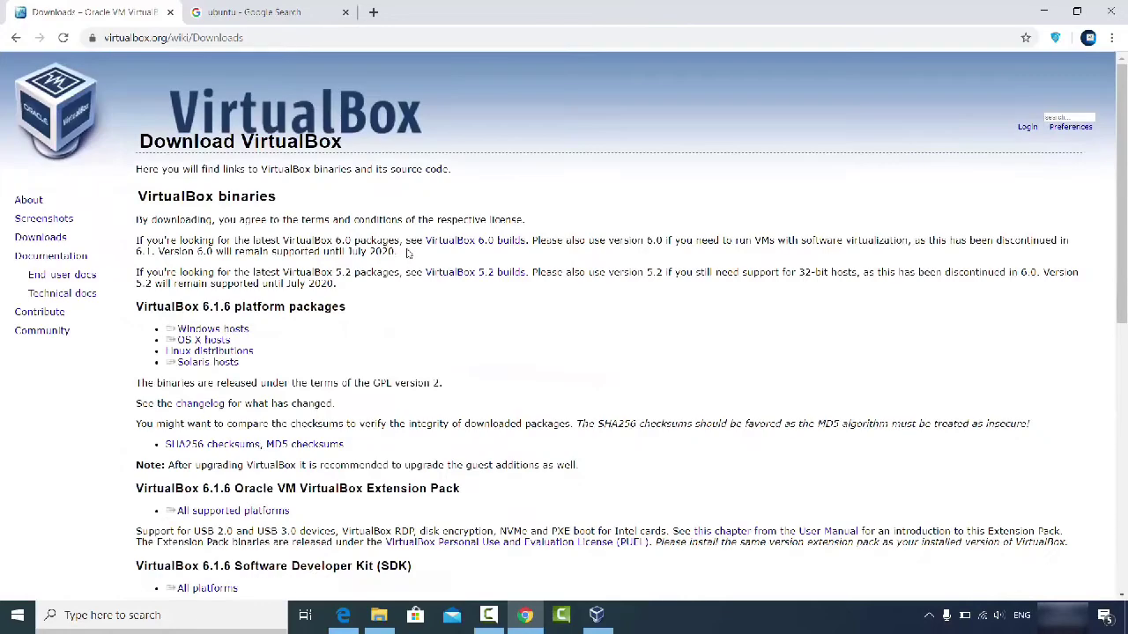
double_click(72, 247)
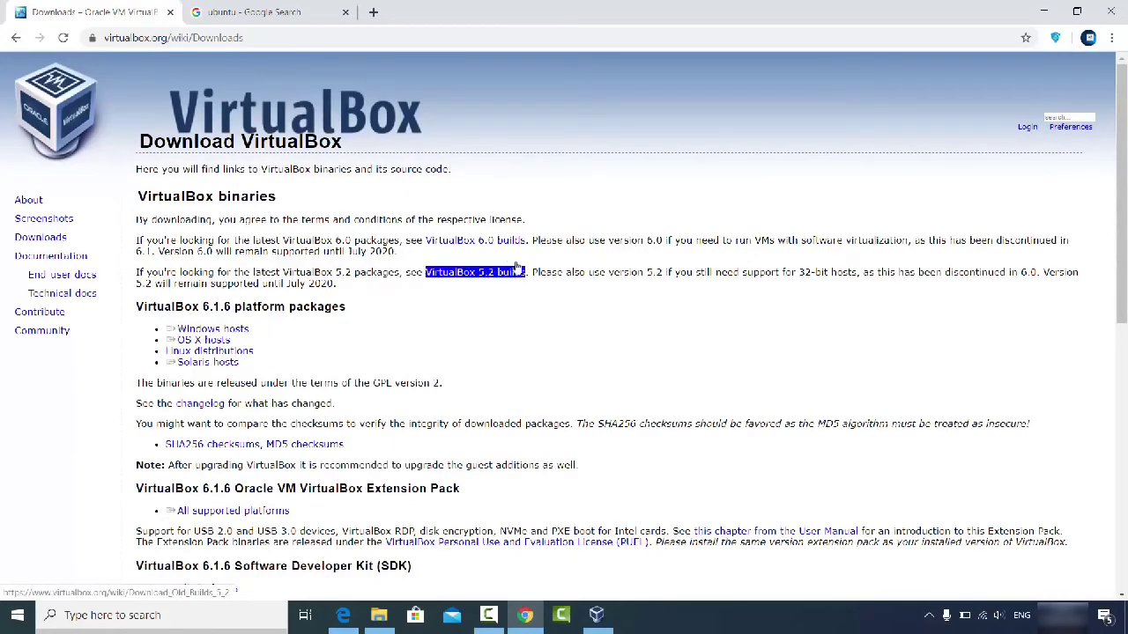
triple_click(214, 330)
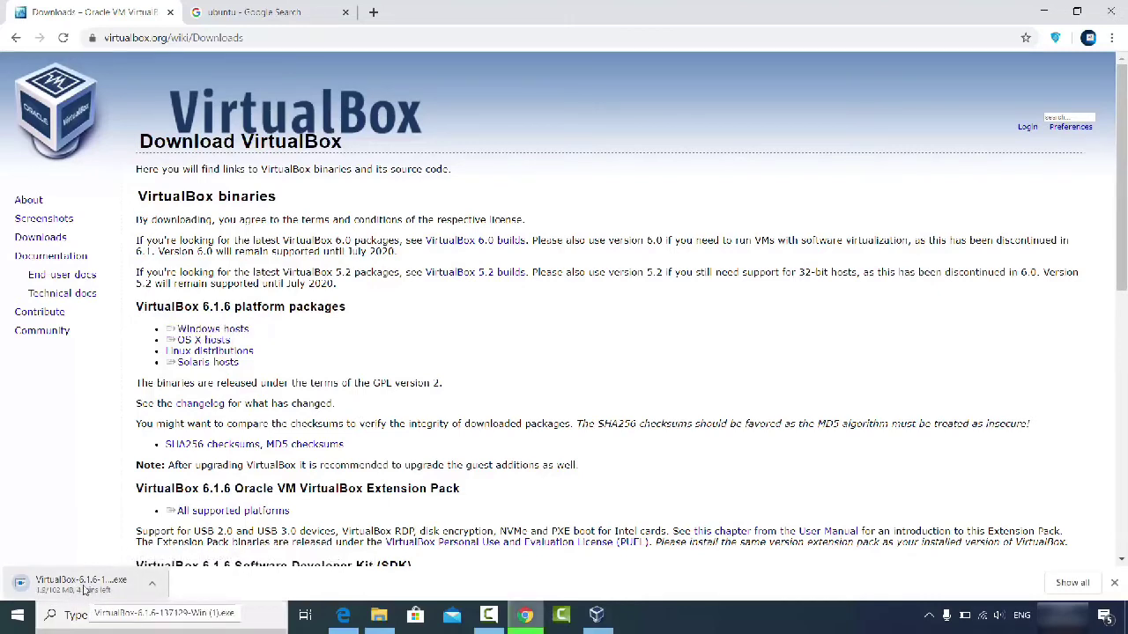
Step: Cancel the VirtualBox installer download, dismiss the download notice and return to the VirtualBox Manager
click(149, 588)
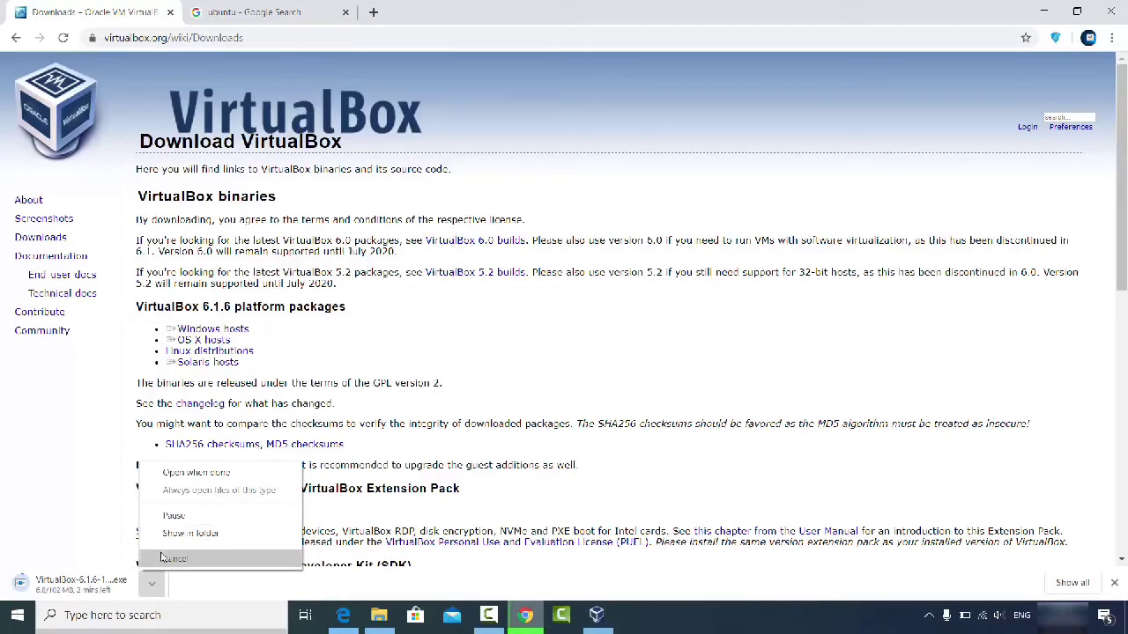
click(162, 558)
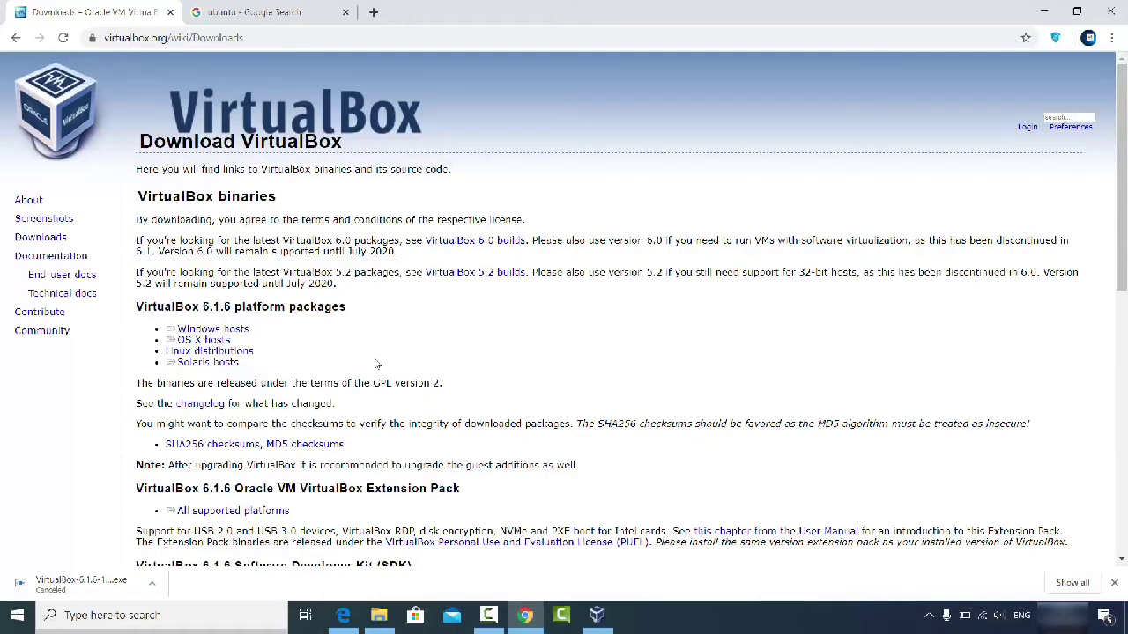
click(1114, 582)
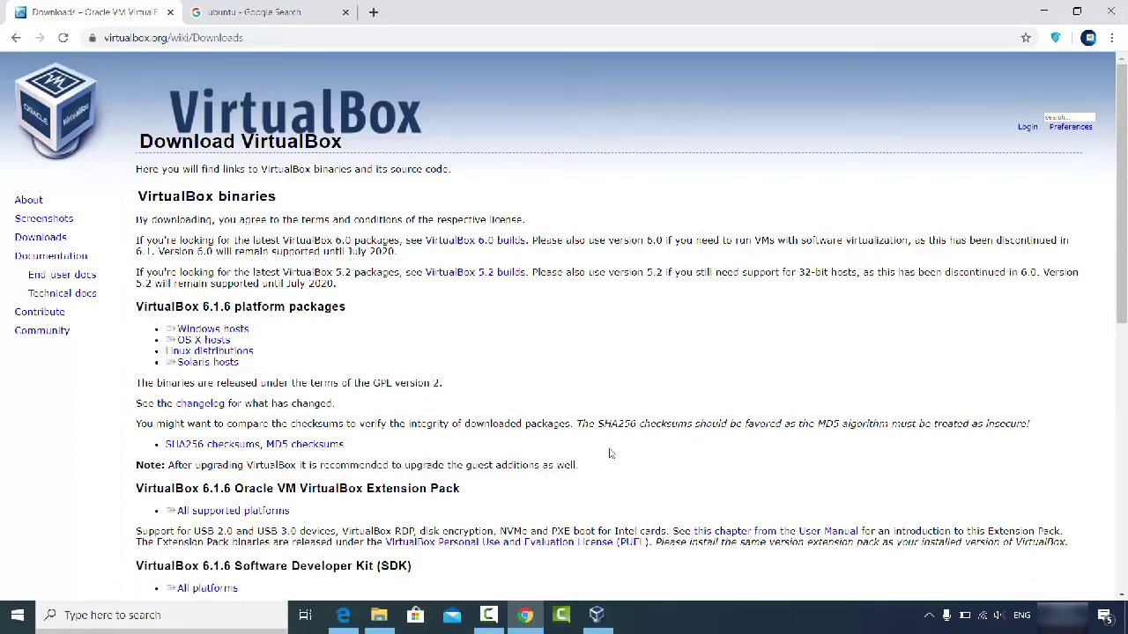
click(1035, 13)
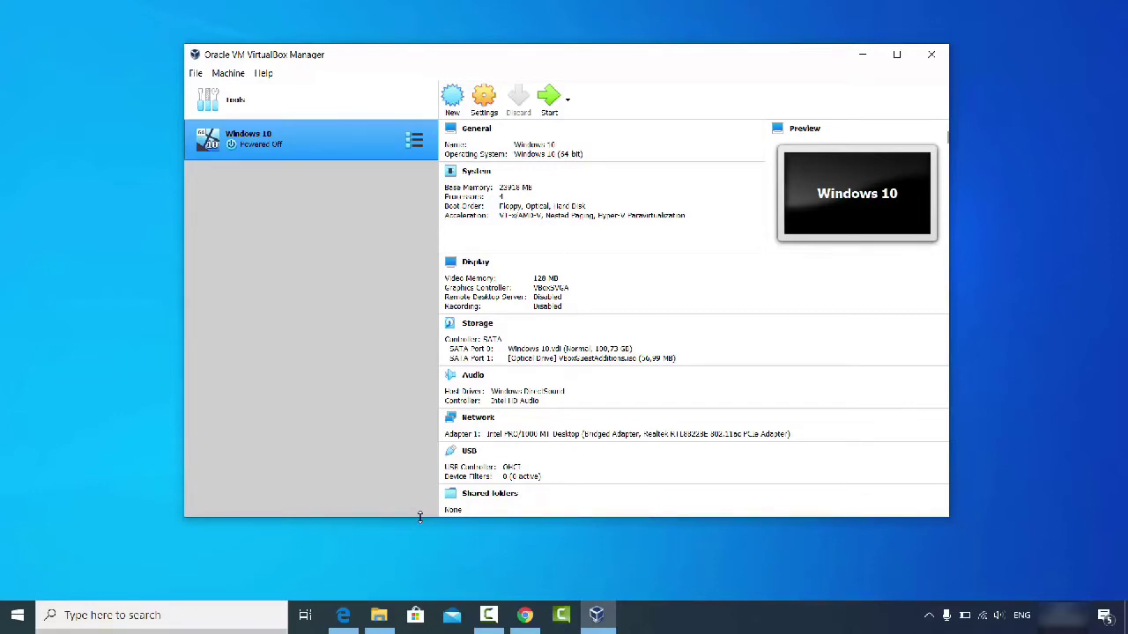
Step: Switch back to Chrome, open the Ubuntu website from the Google results and start downloading Ubuntu Desktop 20.04 LTS
click(525, 615)
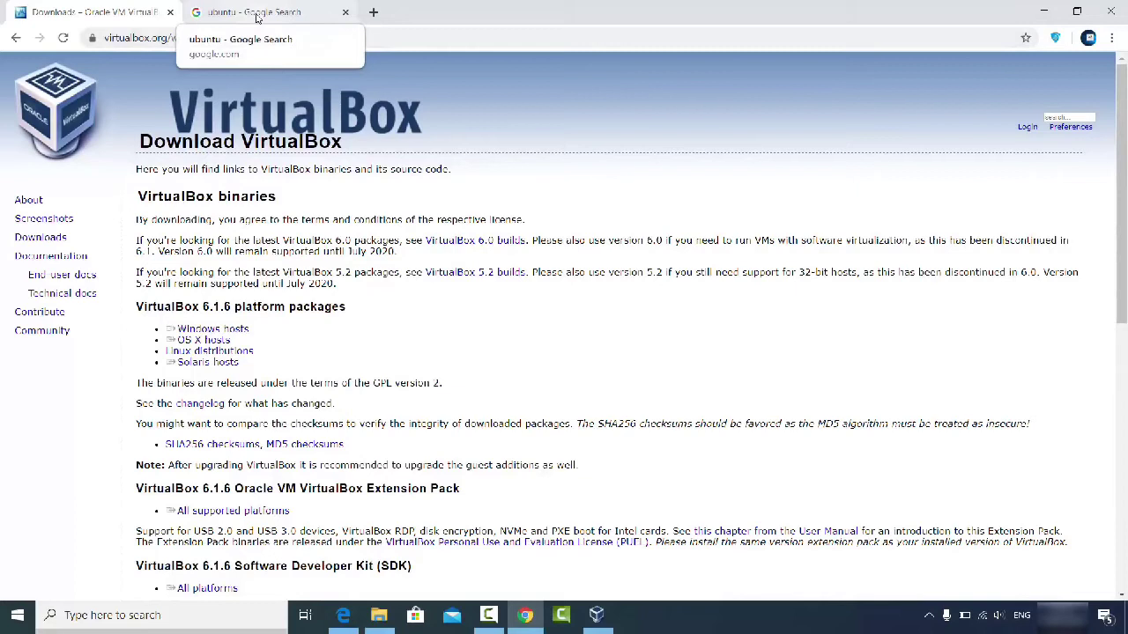
click(256, 17)
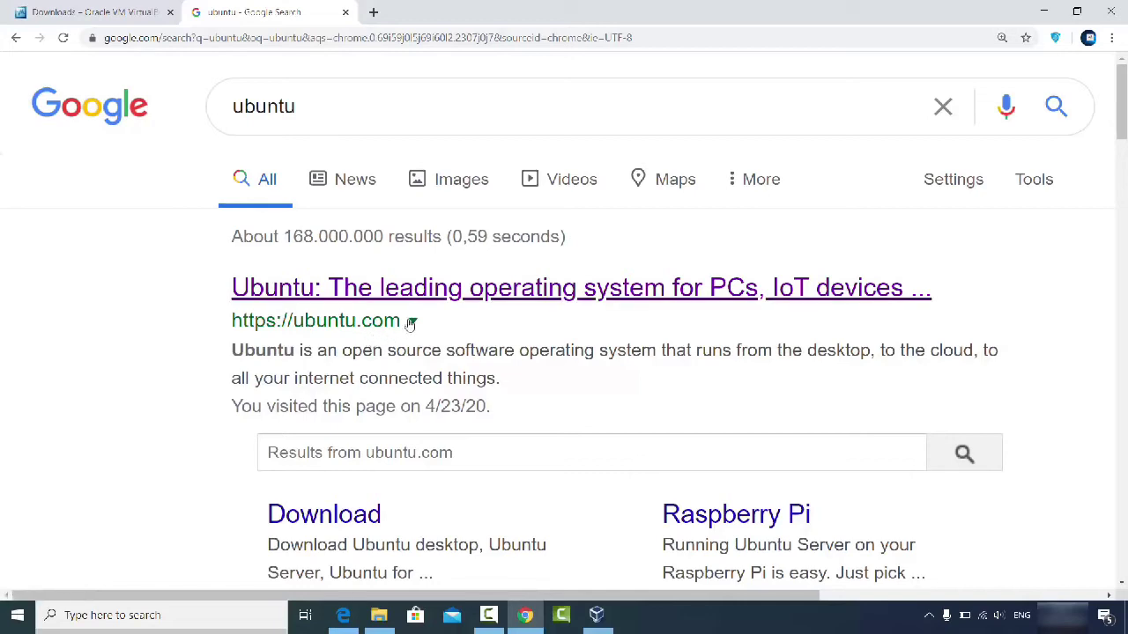
click(379, 287)
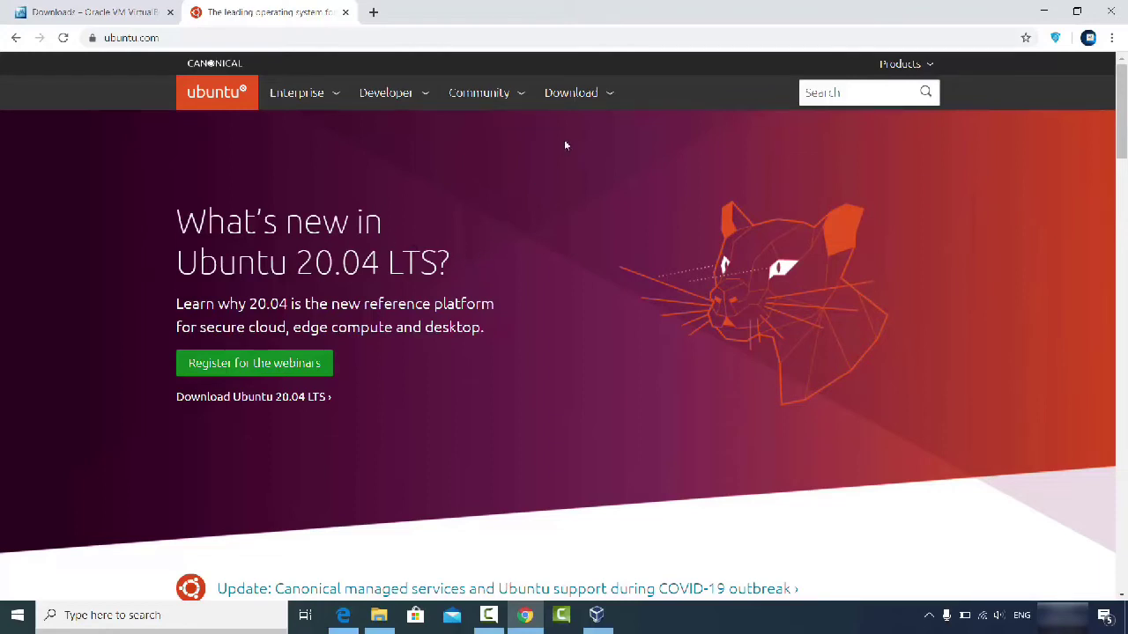
click(580, 97)
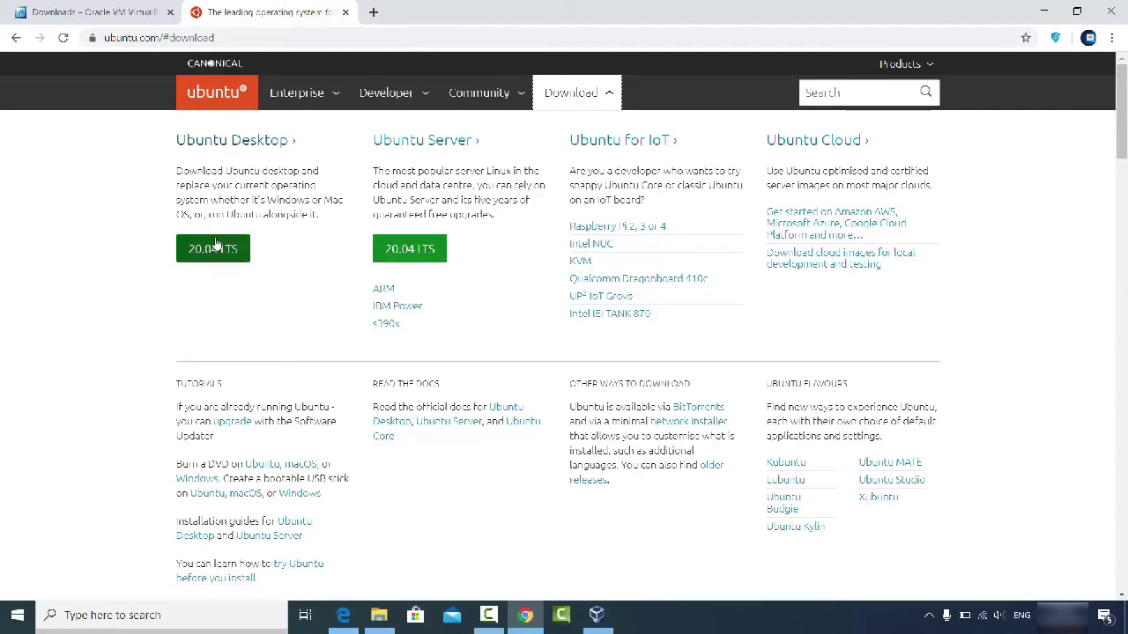
click(203, 142)
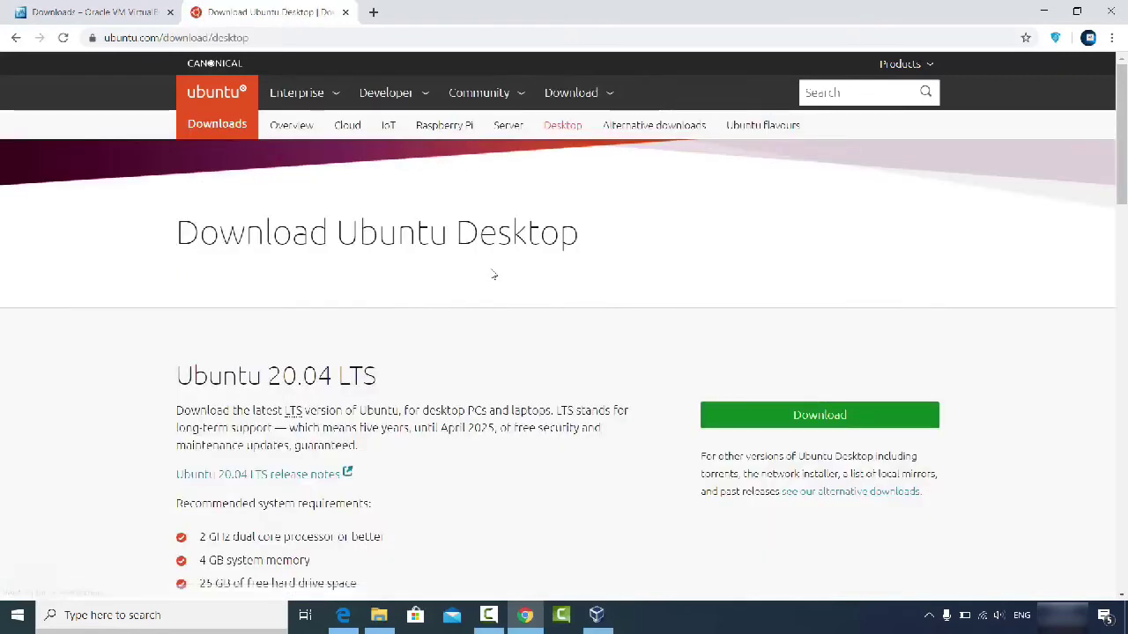
scroll(388, 317, down, 1)
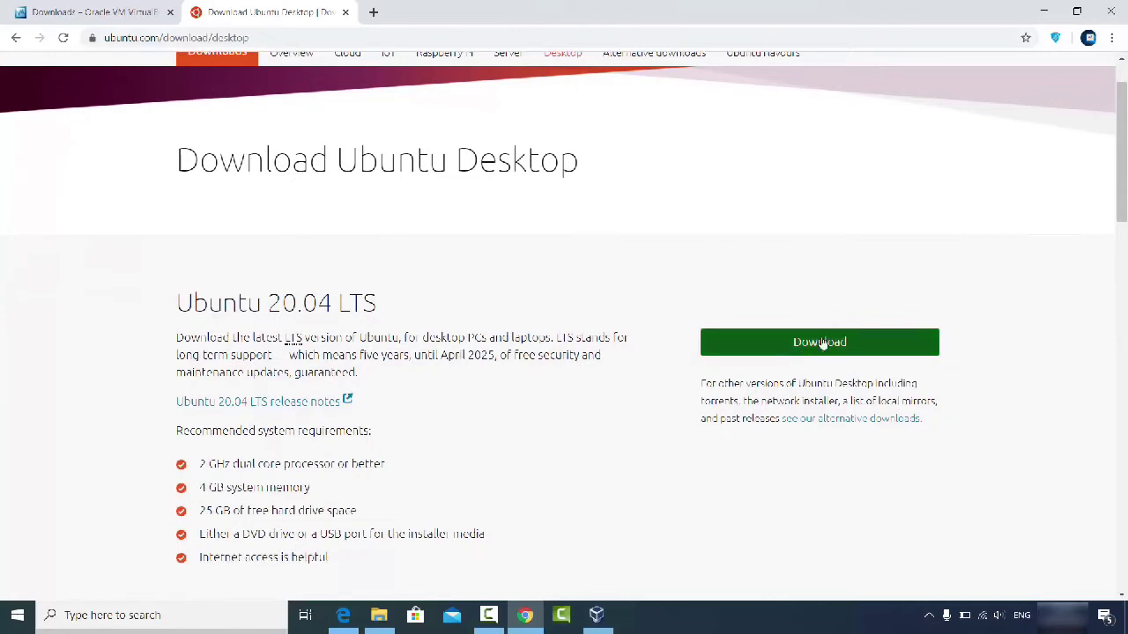
click(767, 349)
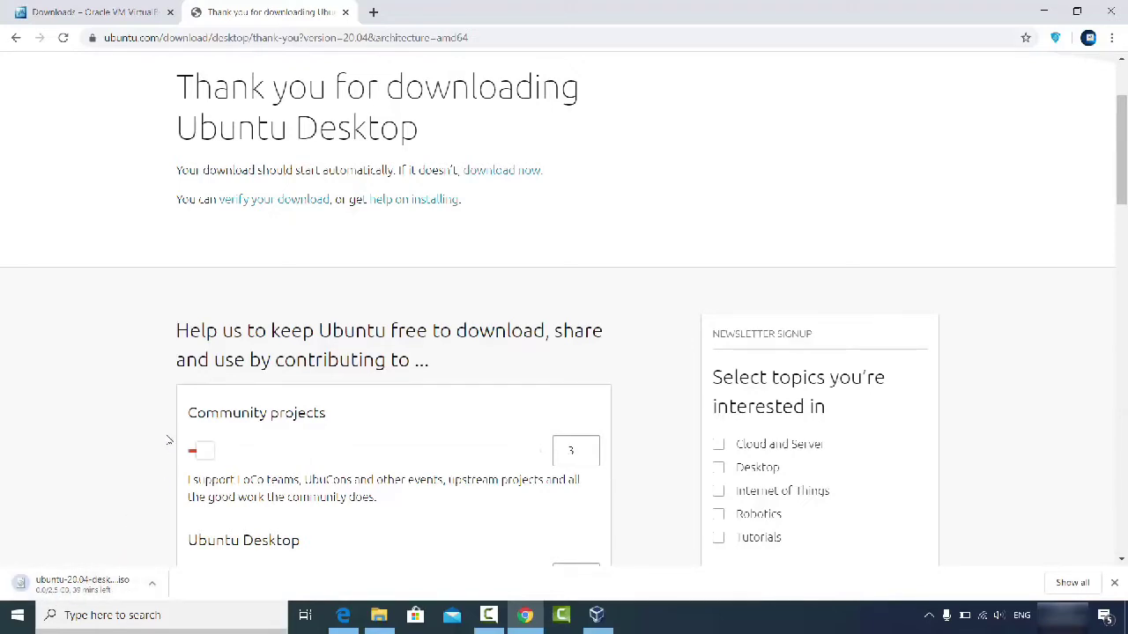
Step: Cancel the Ubuntu ISO download and look through the contribution options on the thank-you page
scroll(166, 441, down, 3)
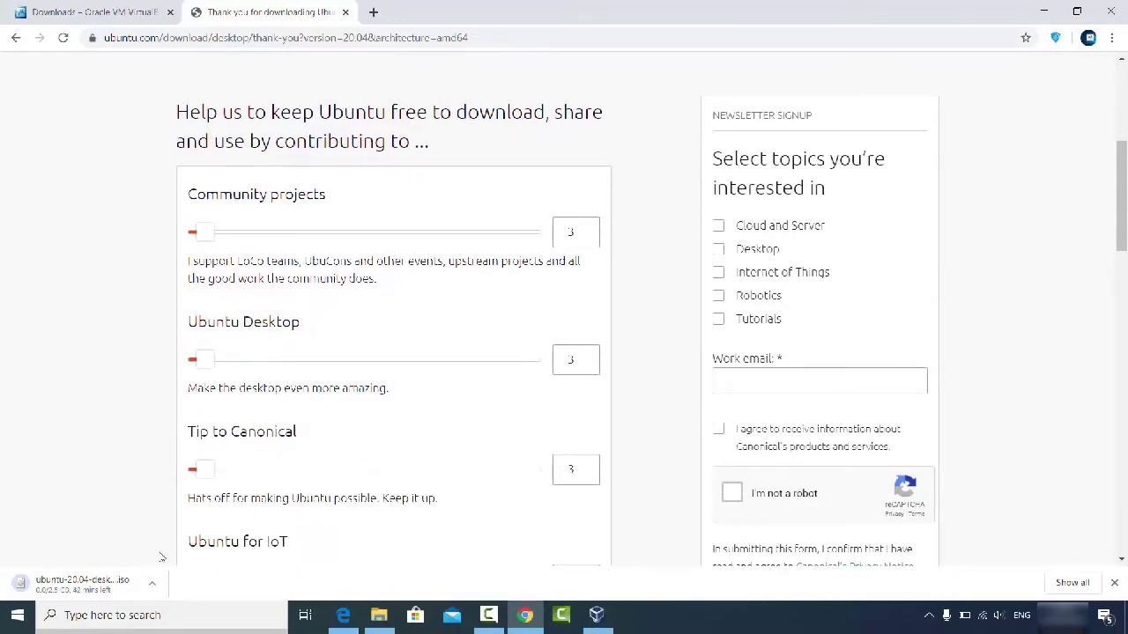
click(151, 583)
click(154, 562)
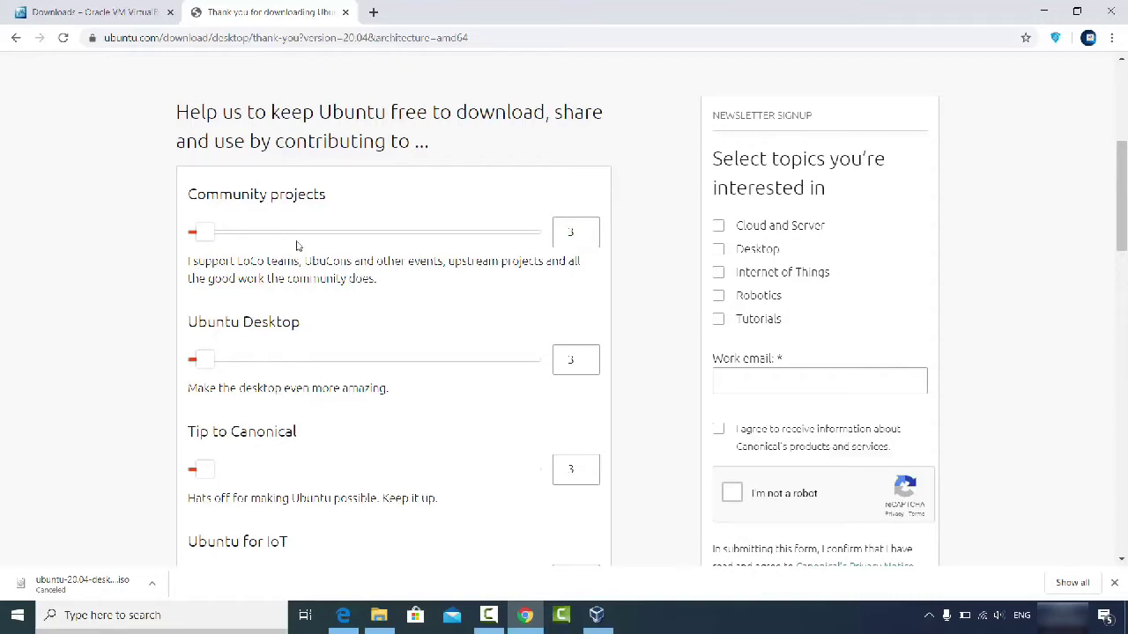
scroll(298, 252, down, 1)
scroll(298, 252, down, 3)
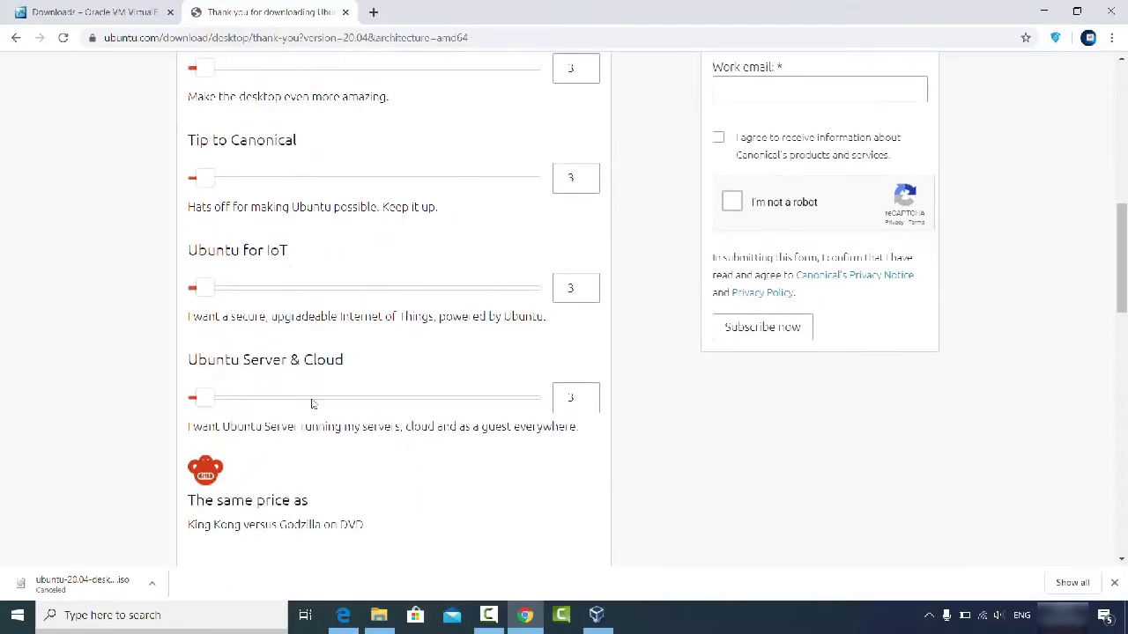
scroll(326, 357, down, 2)
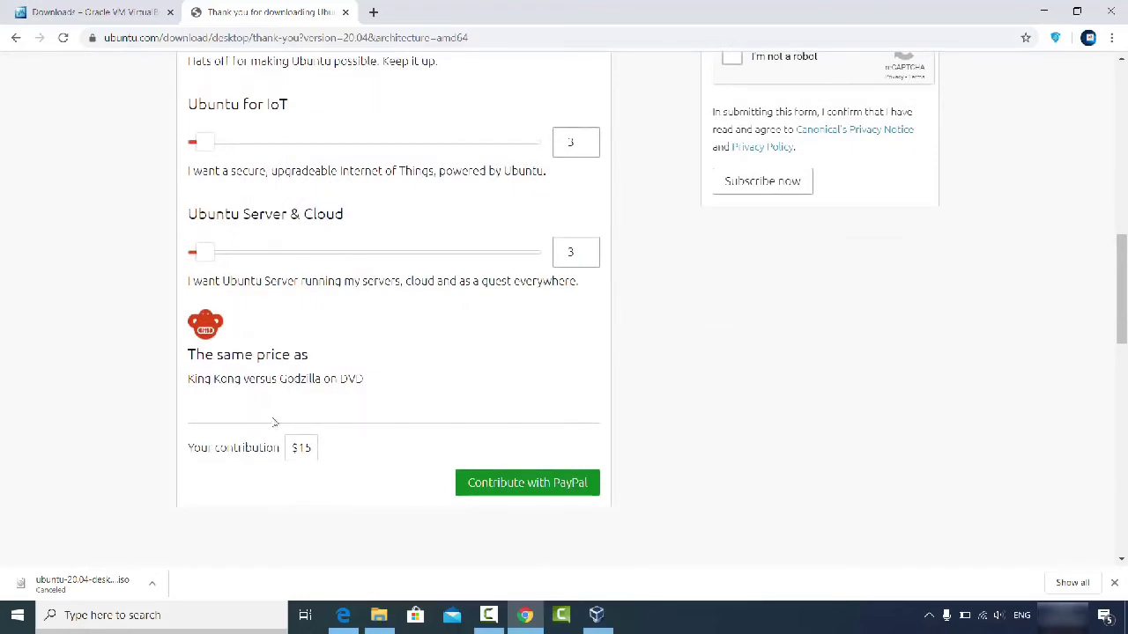
Step: Switch to File Explorer to check the ubuntu-20.04-desktop-amd64.iso file in the Ubuntu folder, then return to the VirtualBox Manager
click(1044, 11)
click(378, 615)
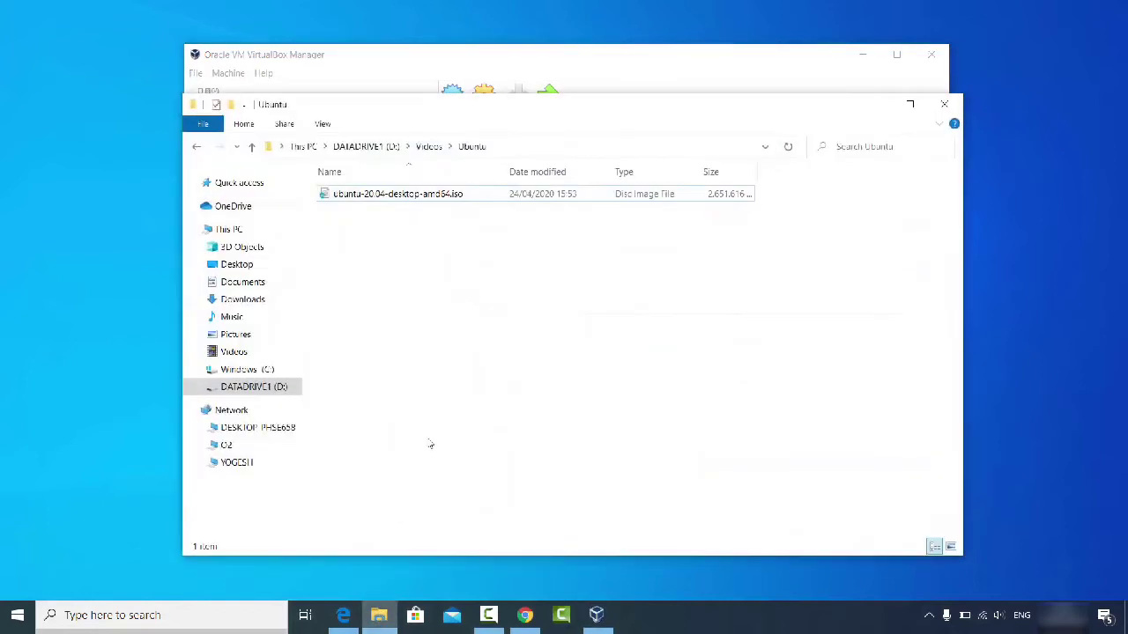
click(374, 204)
click(870, 113)
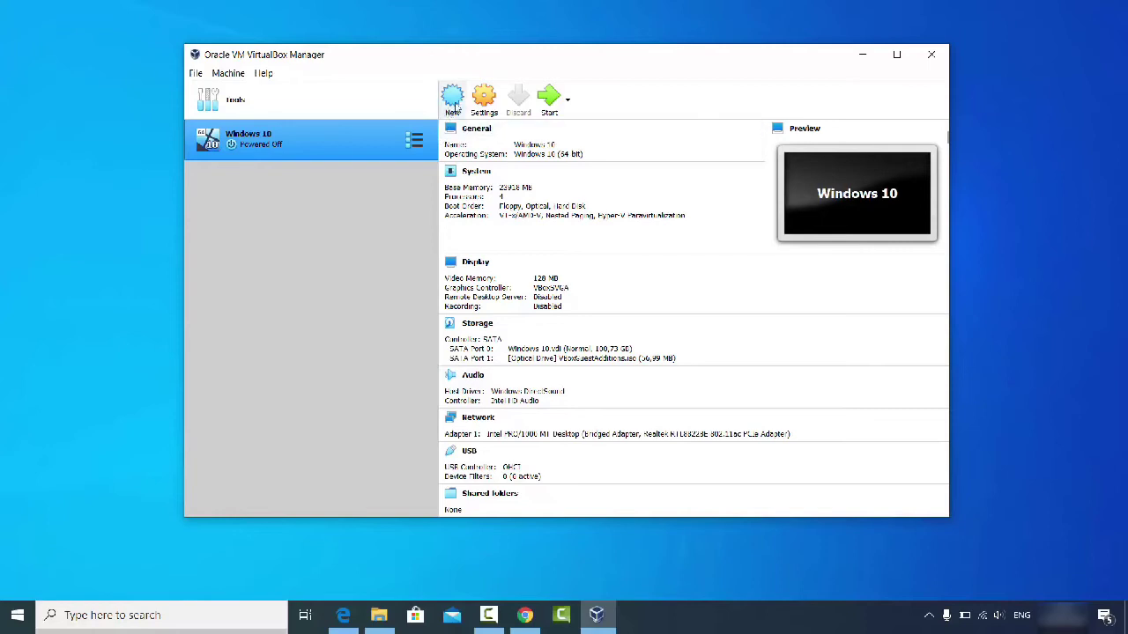
Step: Begin creating a new virtual machine and name it "Ubuntu 20.04"
click(452, 101)
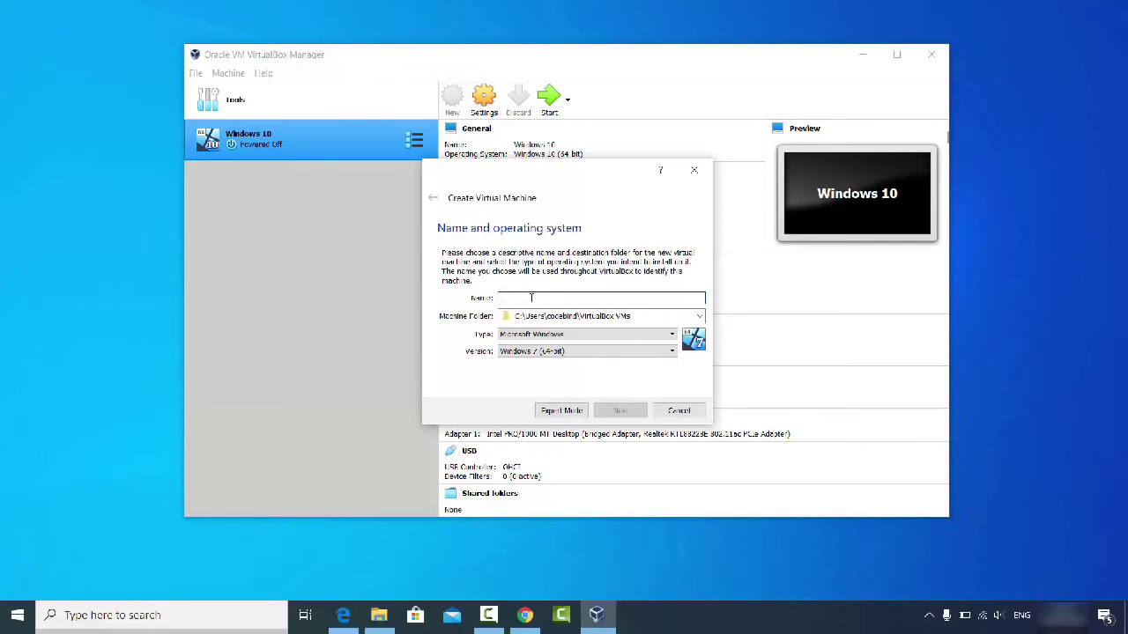
text(U)
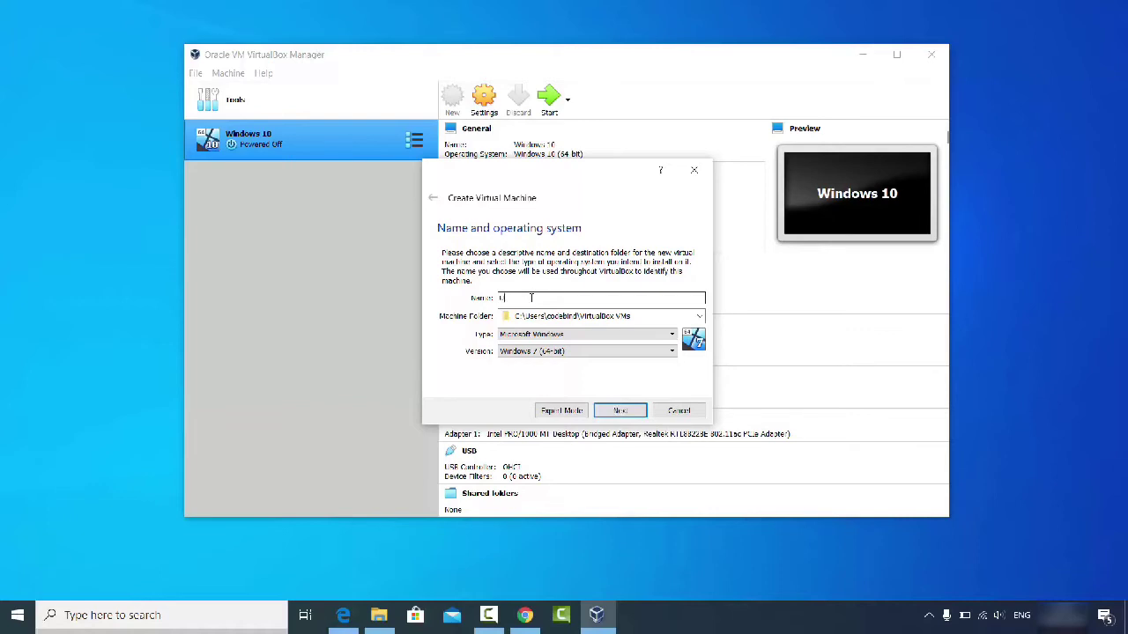
text(buntu 20.04)
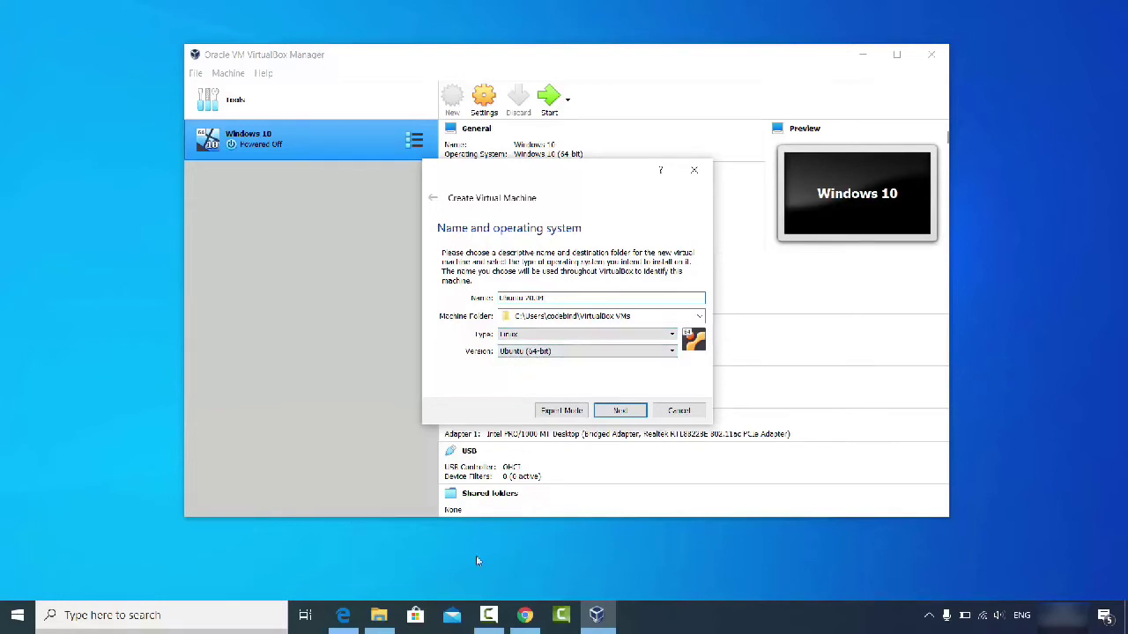
Step: Check the ISO file's architecture in File Explorer, then review the available Ubuntu versions for the new machine without changing the selection
click(378, 615)
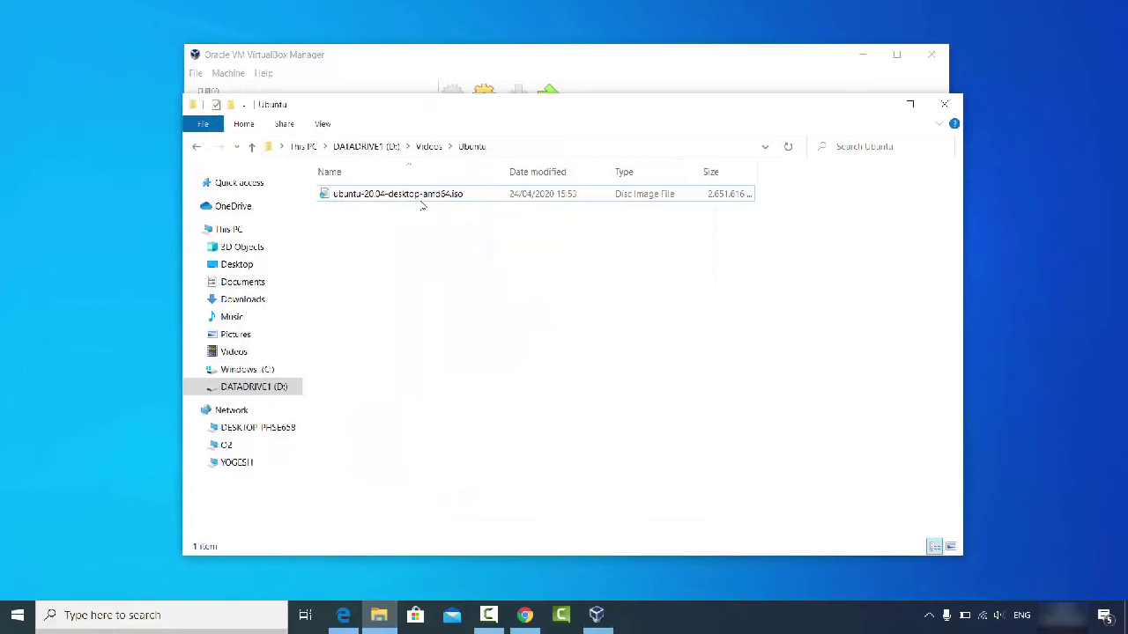
click(870, 107)
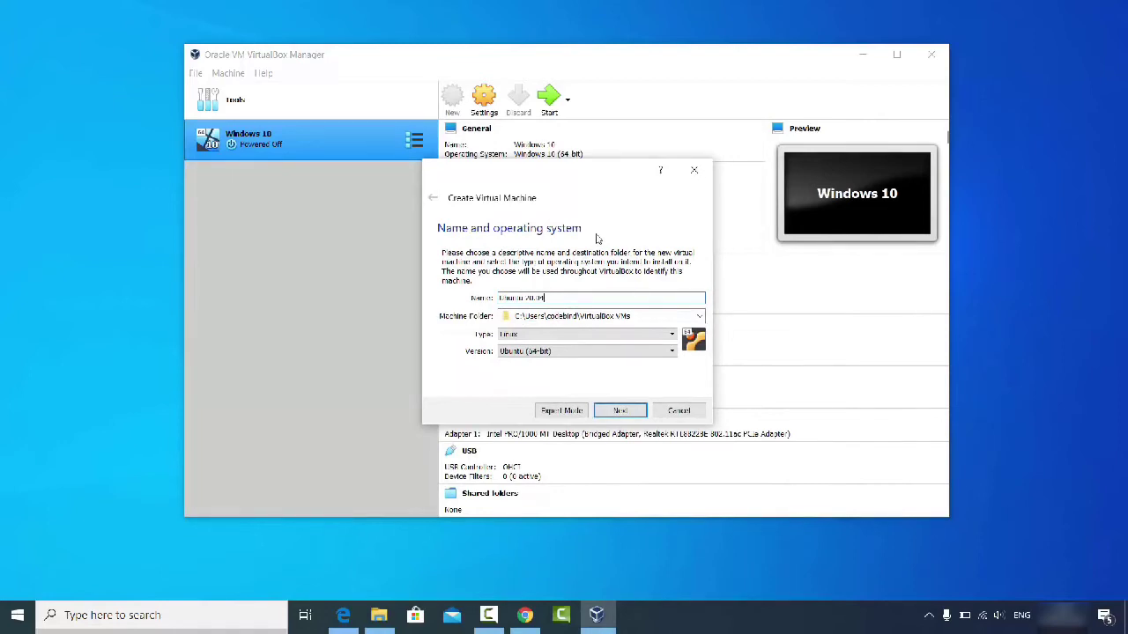
click(546, 351)
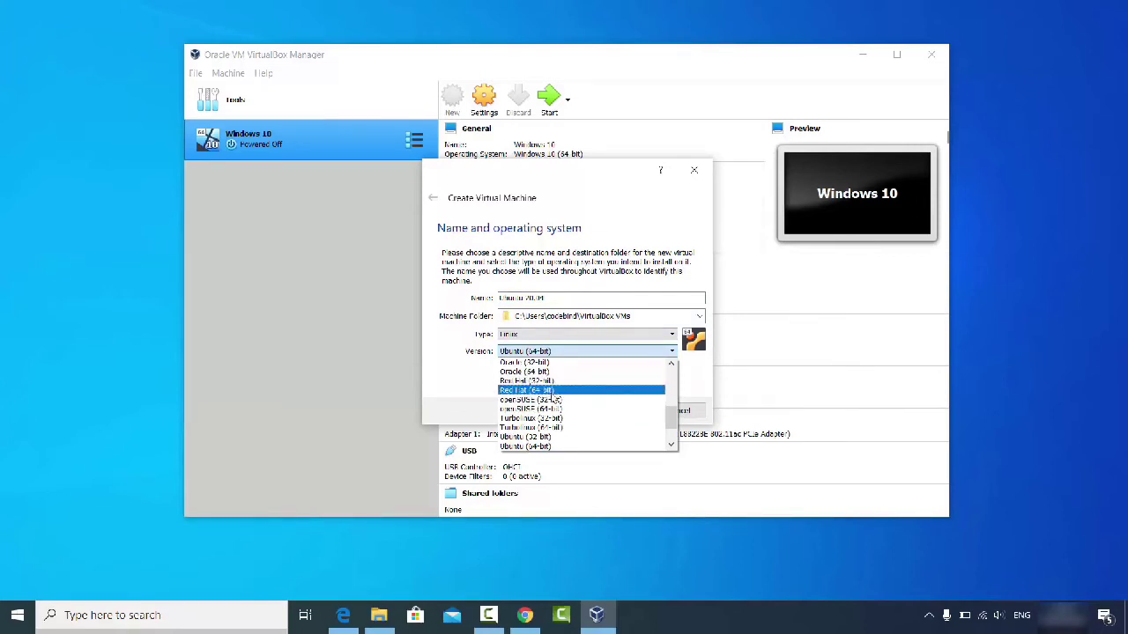
scroll(553, 399, down, 1)
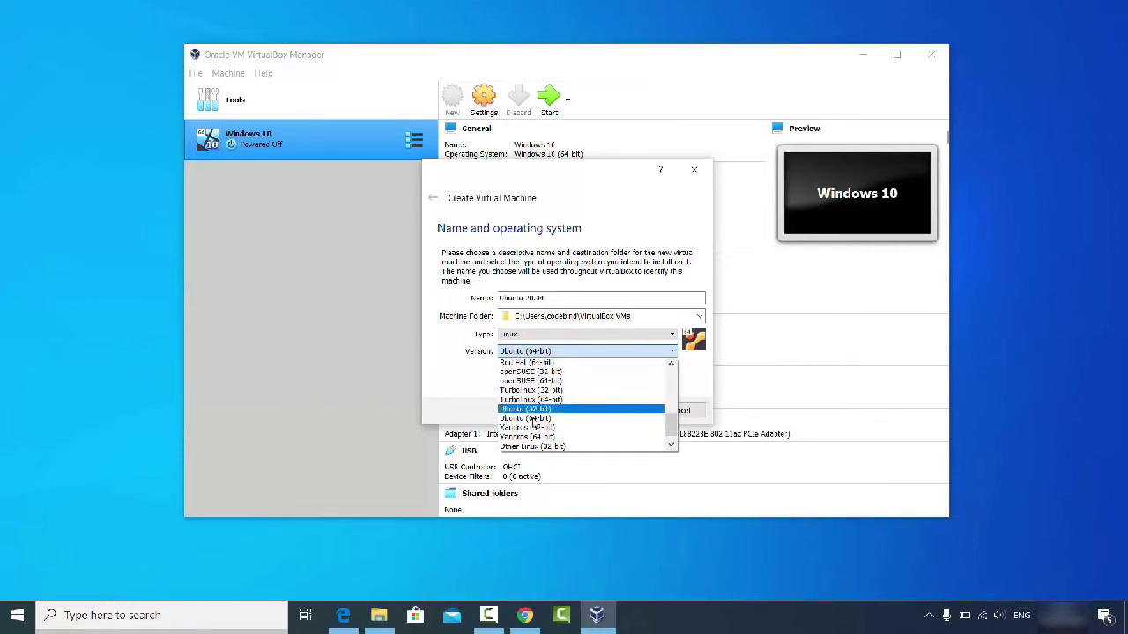
scroll(535, 427, down, 1)
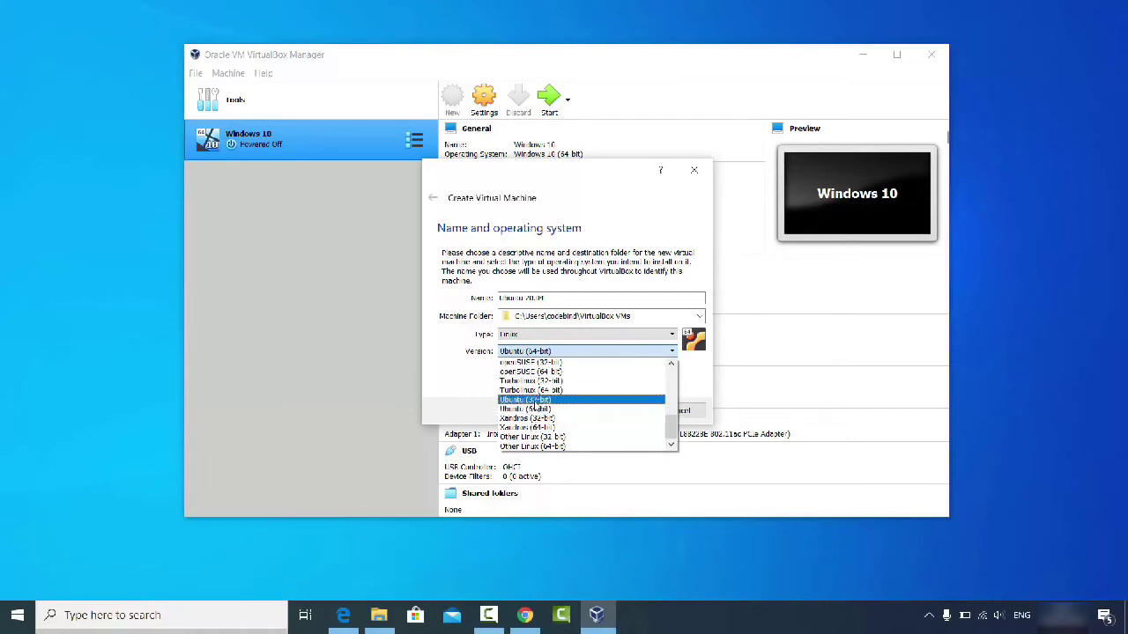
click(473, 398)
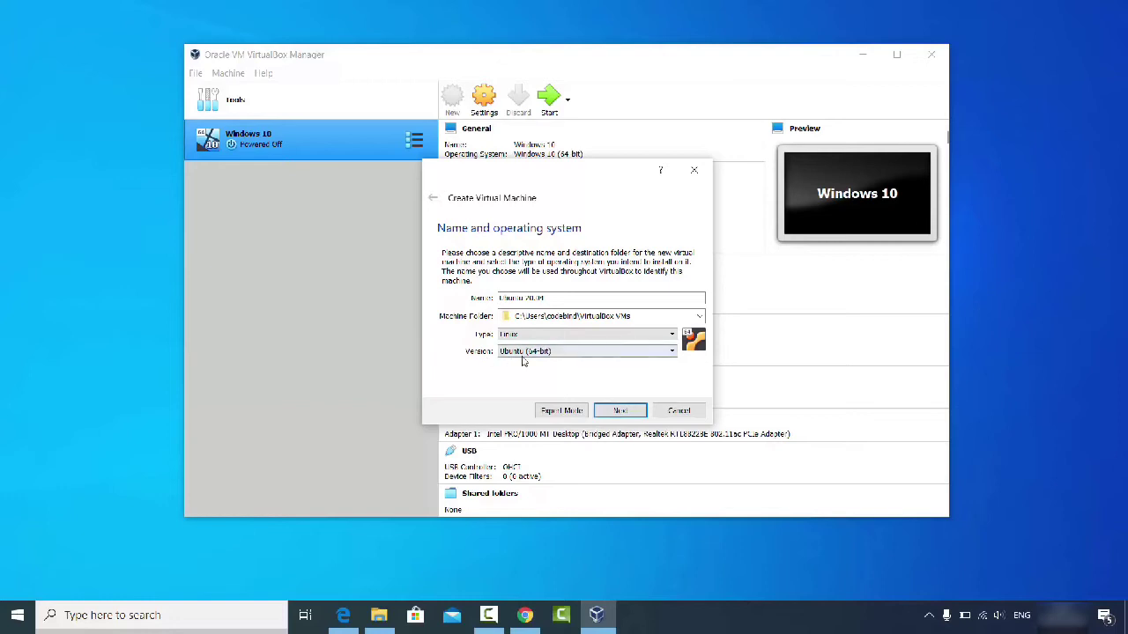
Step: Accept the name and operating system settings and raise the machine's memory size to about the upper end of the green range
click(605, 411)
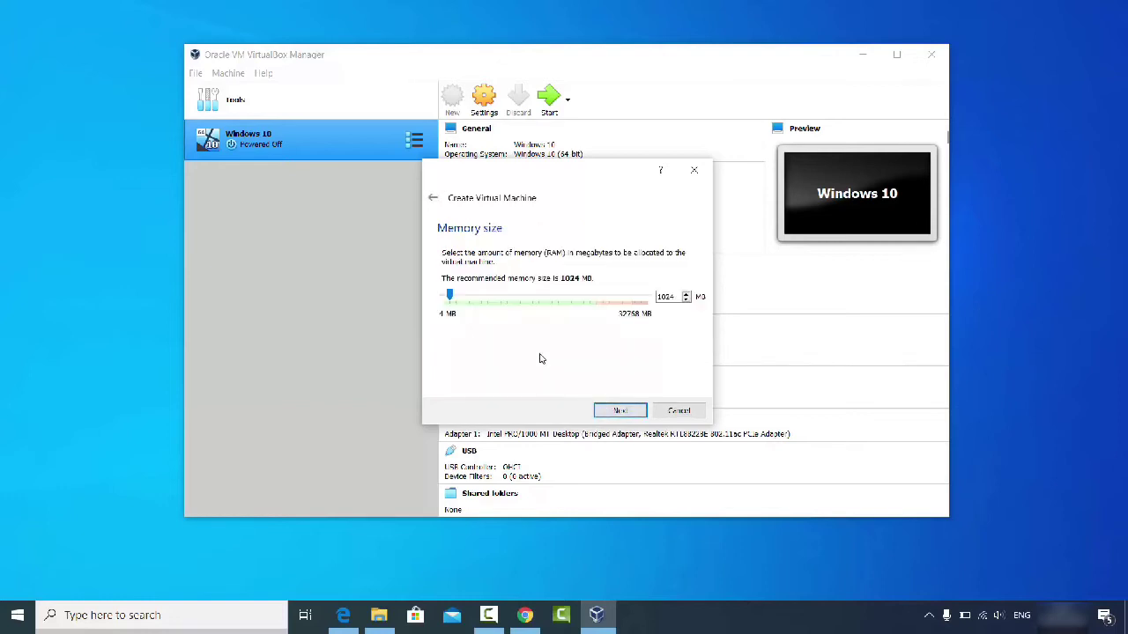
drag(450, 295, 598, 303)
click(618, 412)
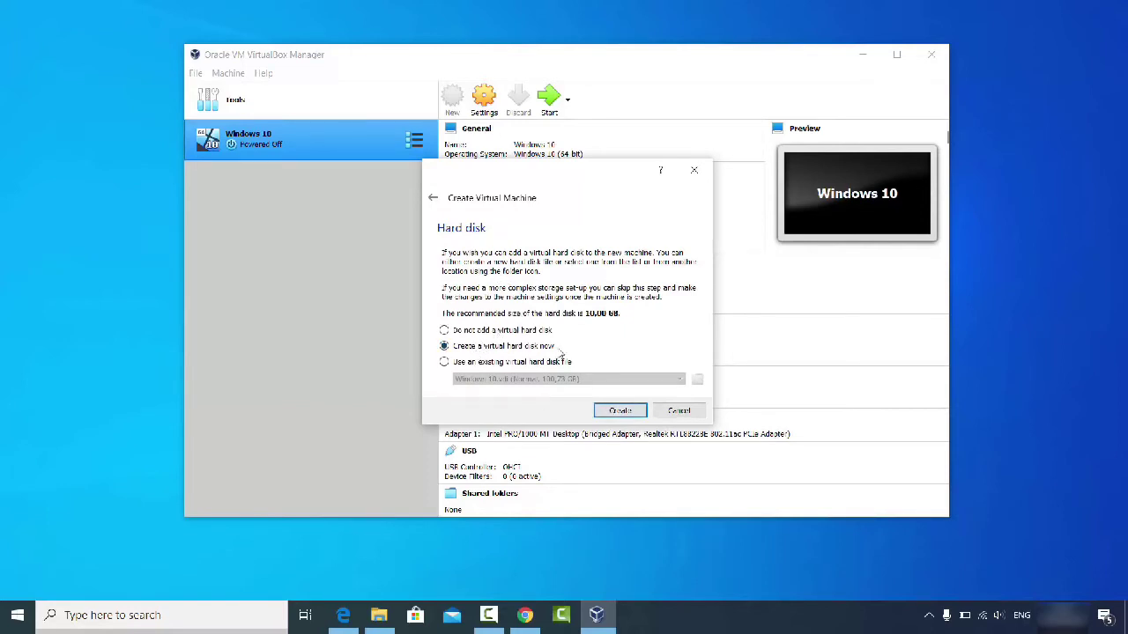
Step: Choose to create a virtual hard disk now, using the VDI (VirtualBox Disk Image) file type and dynamically allocated storage
click(609, 414)
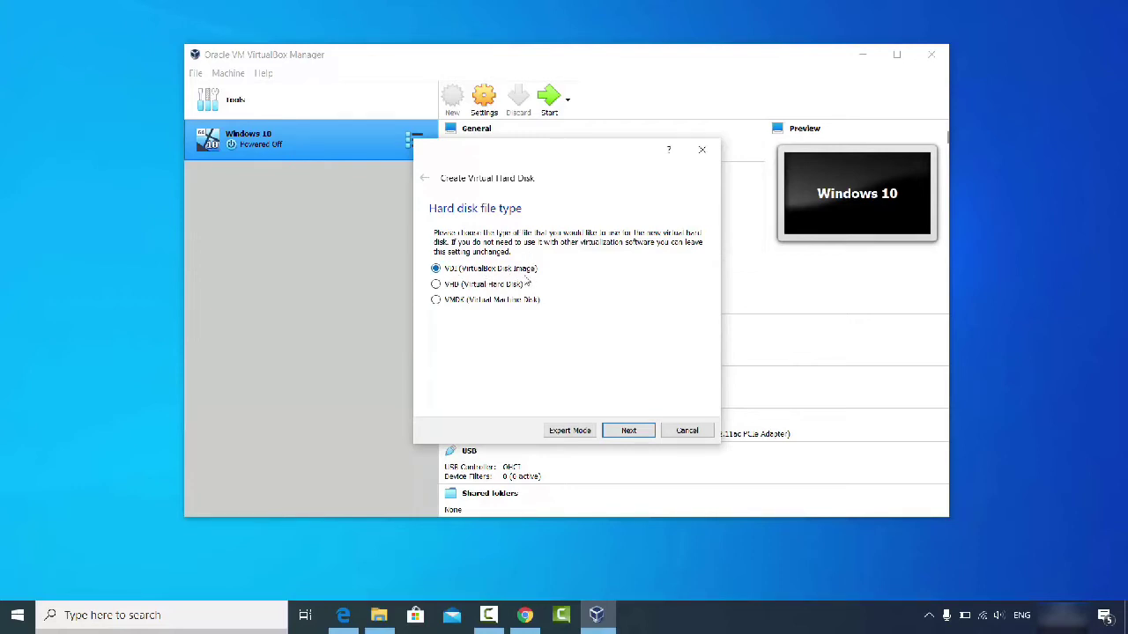
click(620, 432)
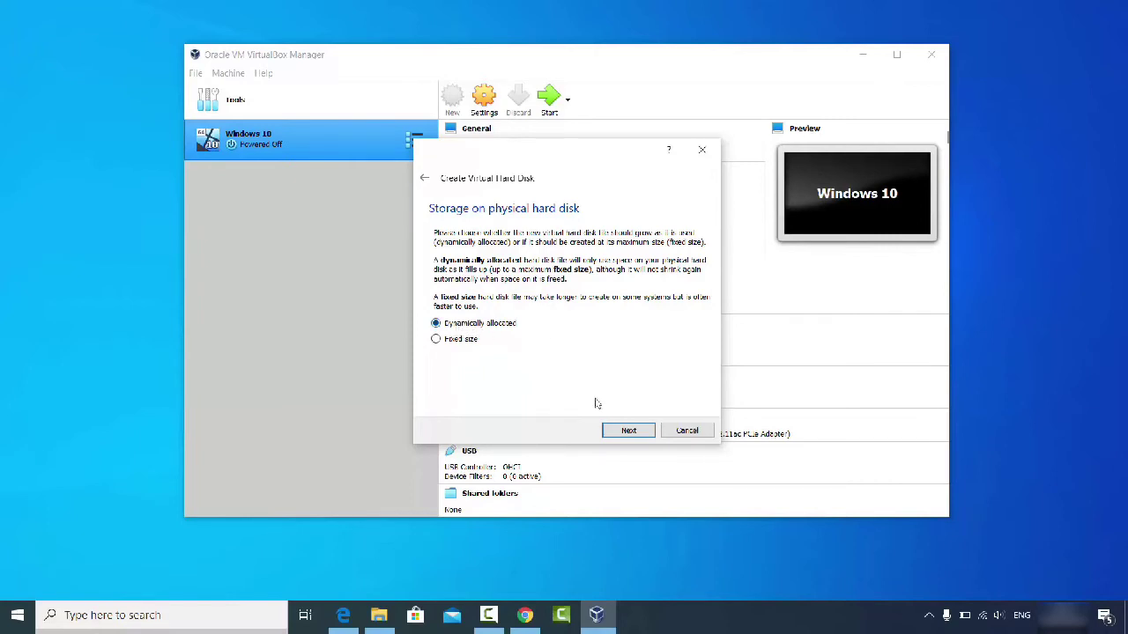
click(620, 432)
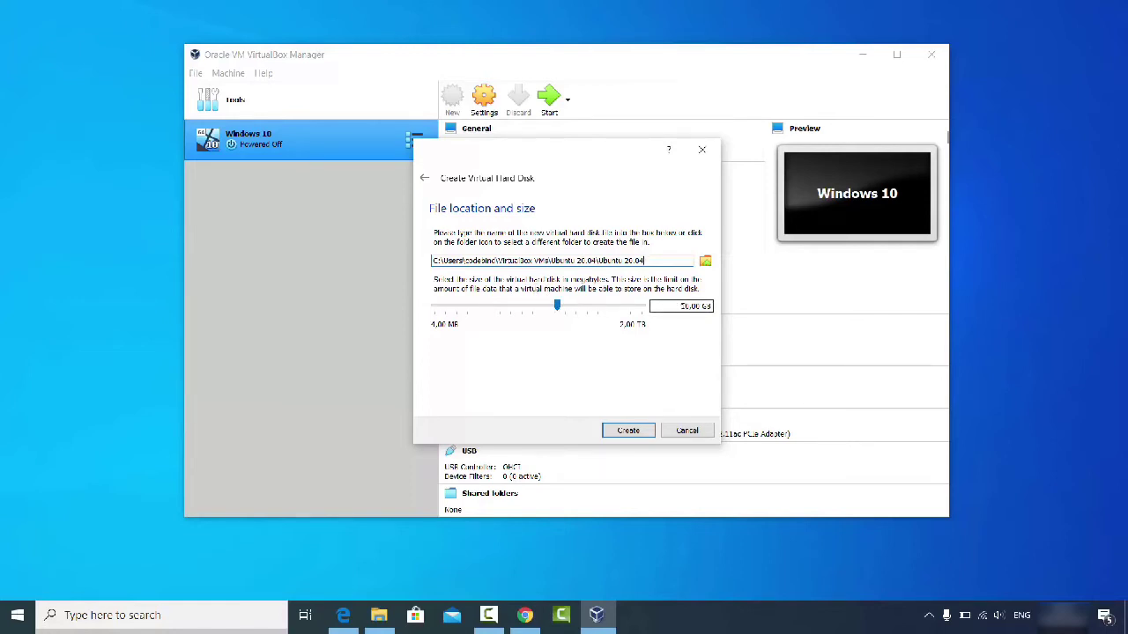
Step: Set the virtual hard disk size to about 100.73 GB and create the disk
drag(564, 310, 597, 309)
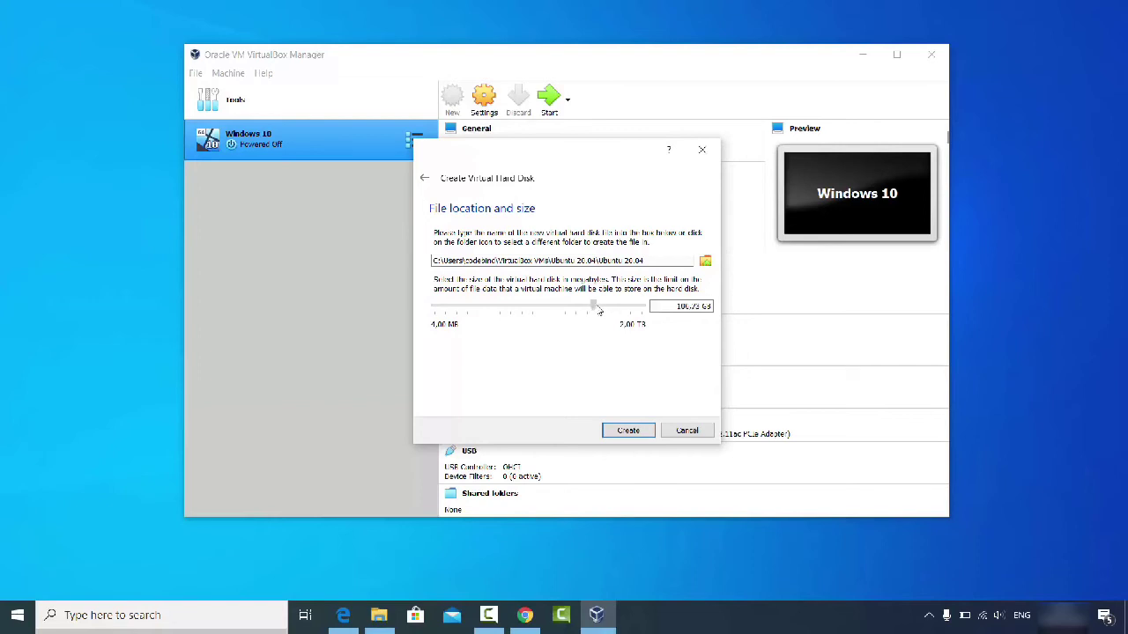
click(627, 431)
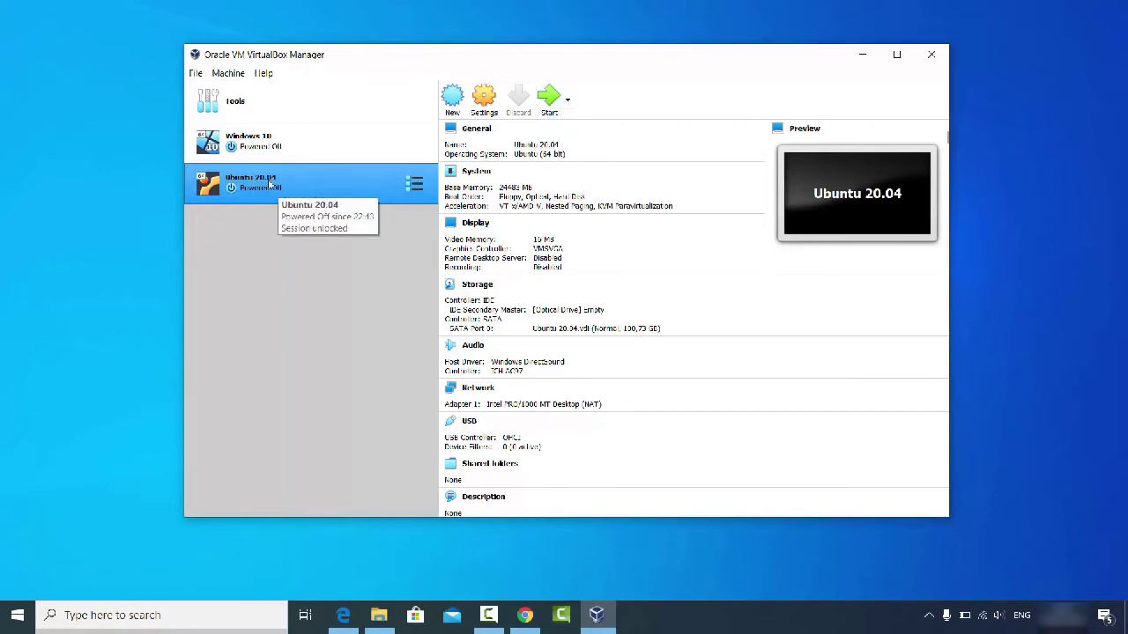
Step: In the Ubuntu 20.04 machine's advanced general settings, set both Shared Clipboard and Drag'n'Drop to Bidirectional
click(483, 99)
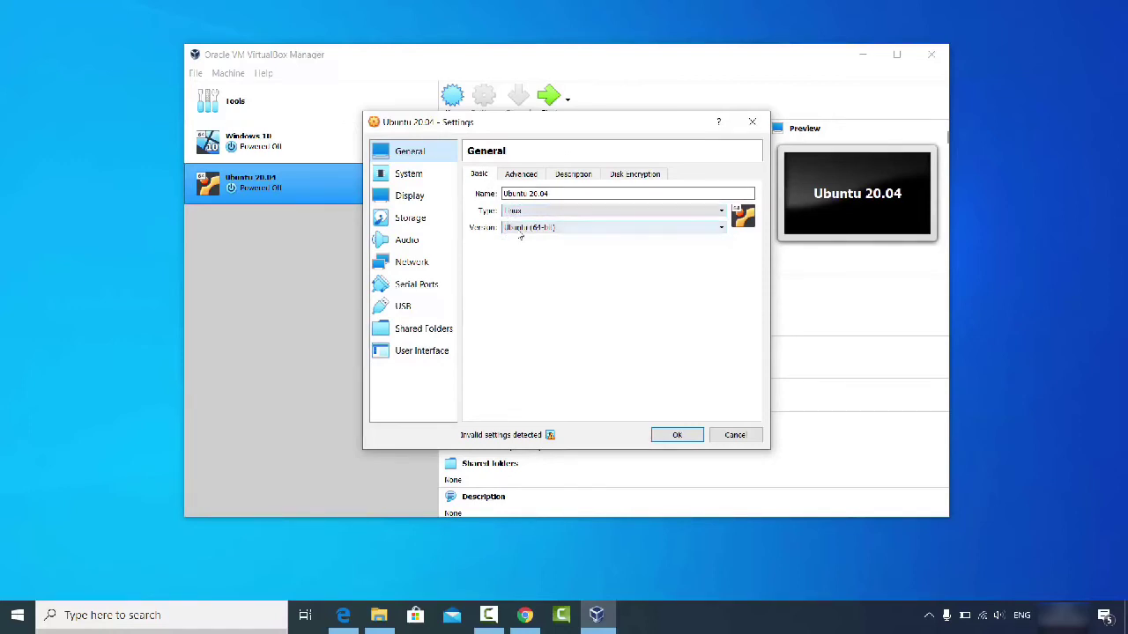
click(519, 175)
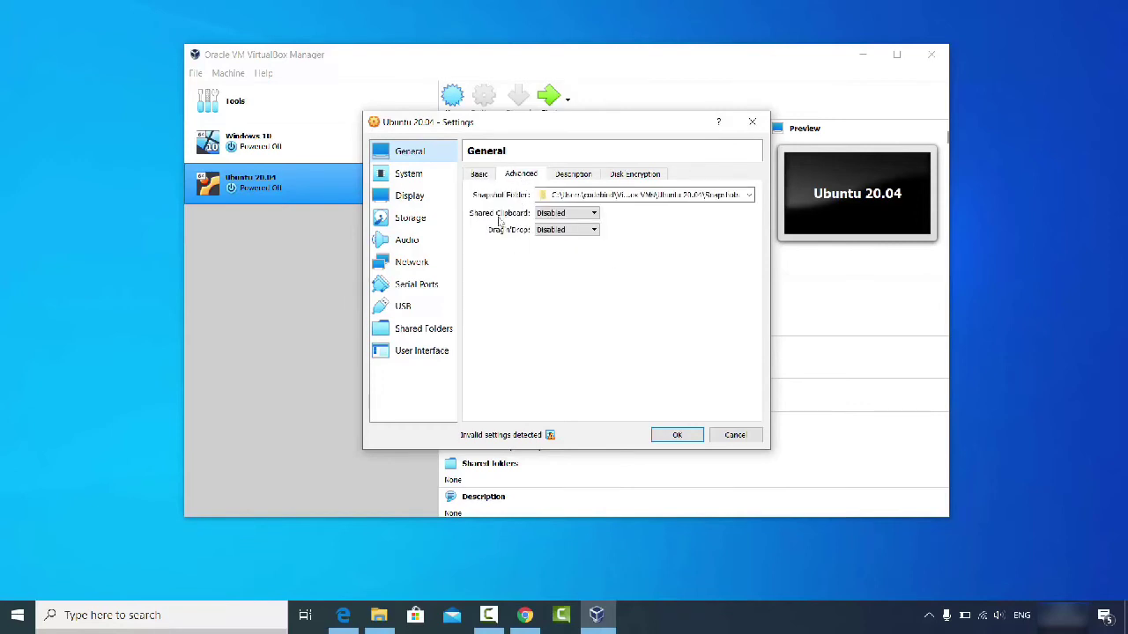
click(555, 213)
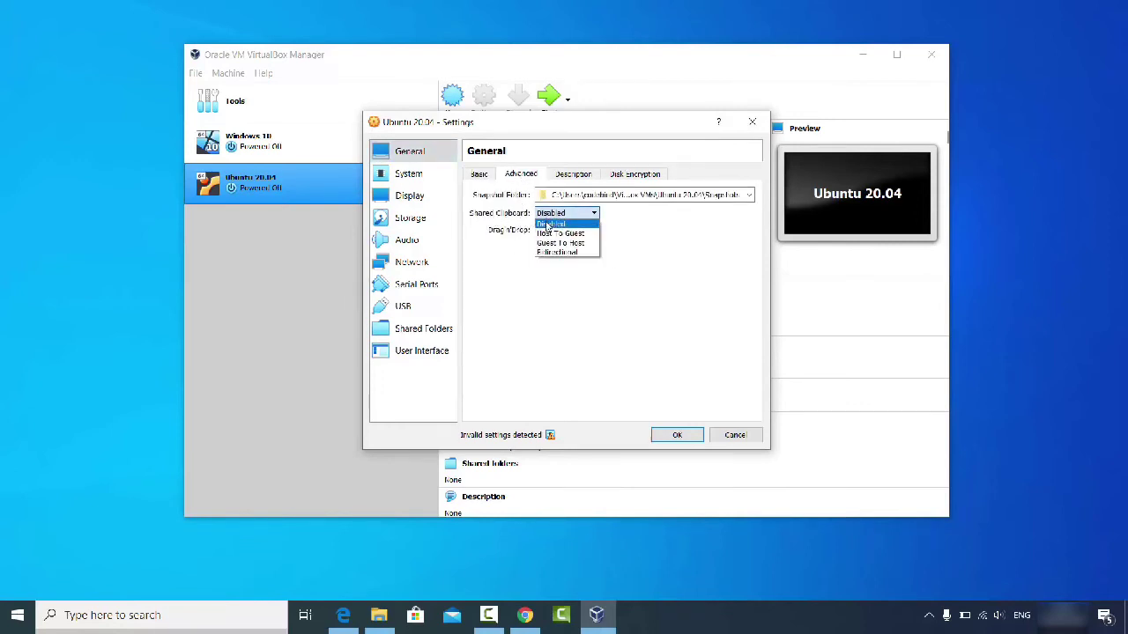
click(557, 254)
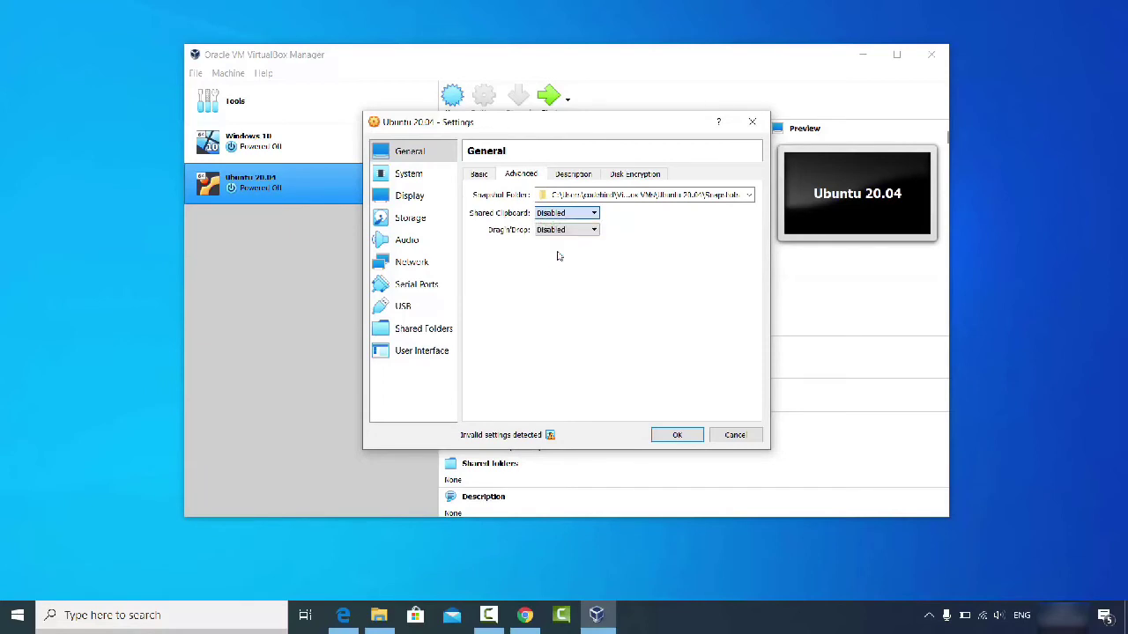
click(544, 230)
click(549, 269)
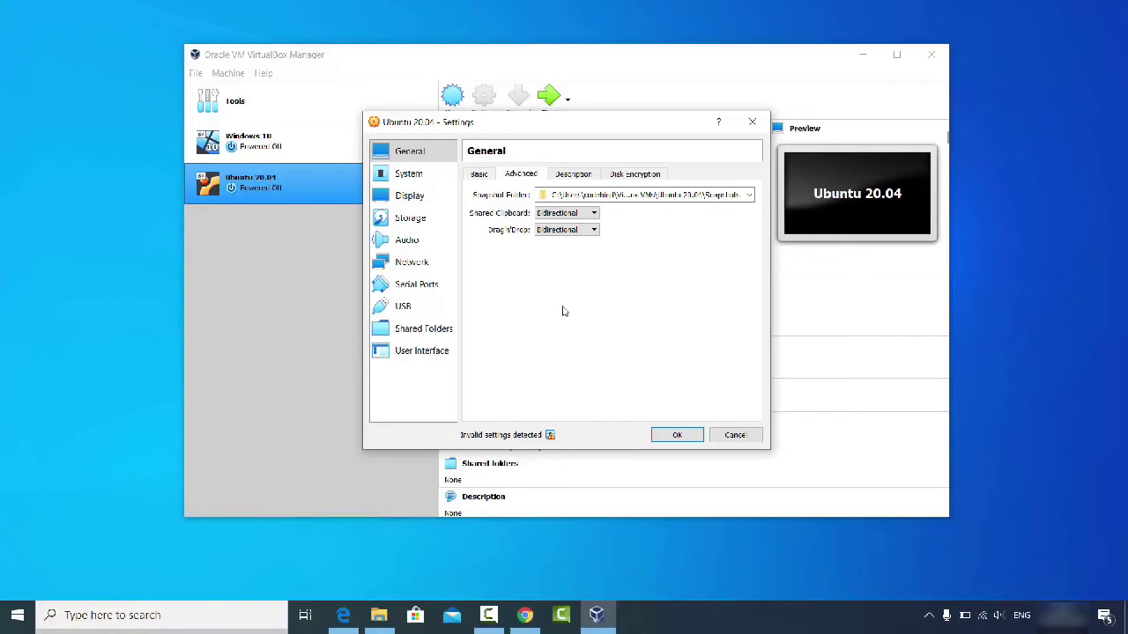
Step: Review the description, disk encryption and motherboard settings, and set the machine's processor count to 4
click(571, 175)
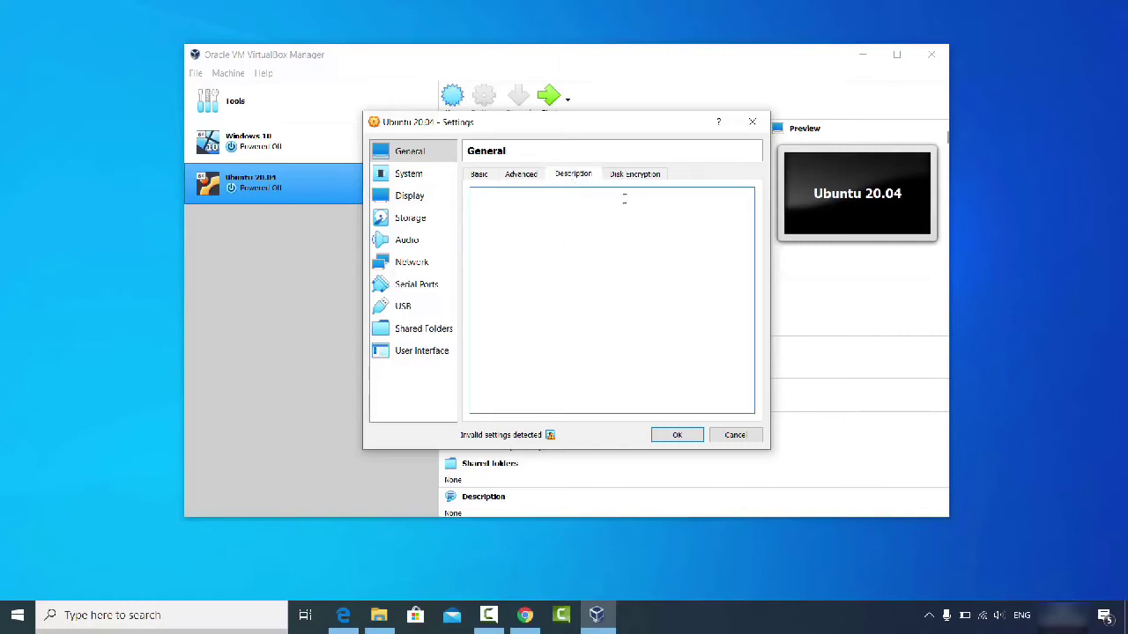
click(627, 176)
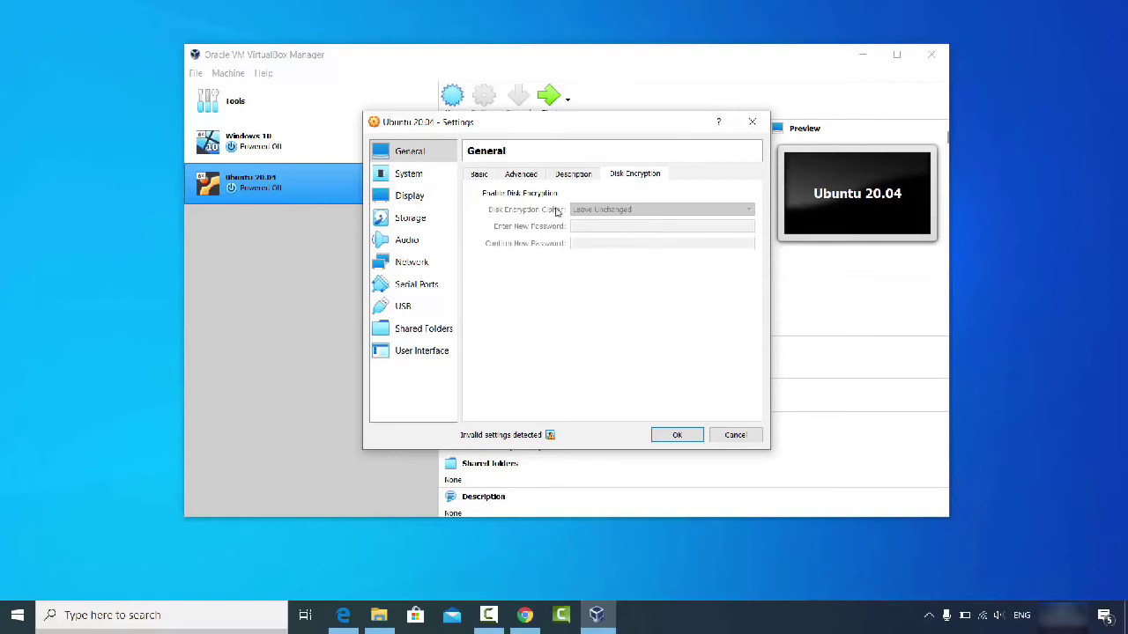
click(408, 175)
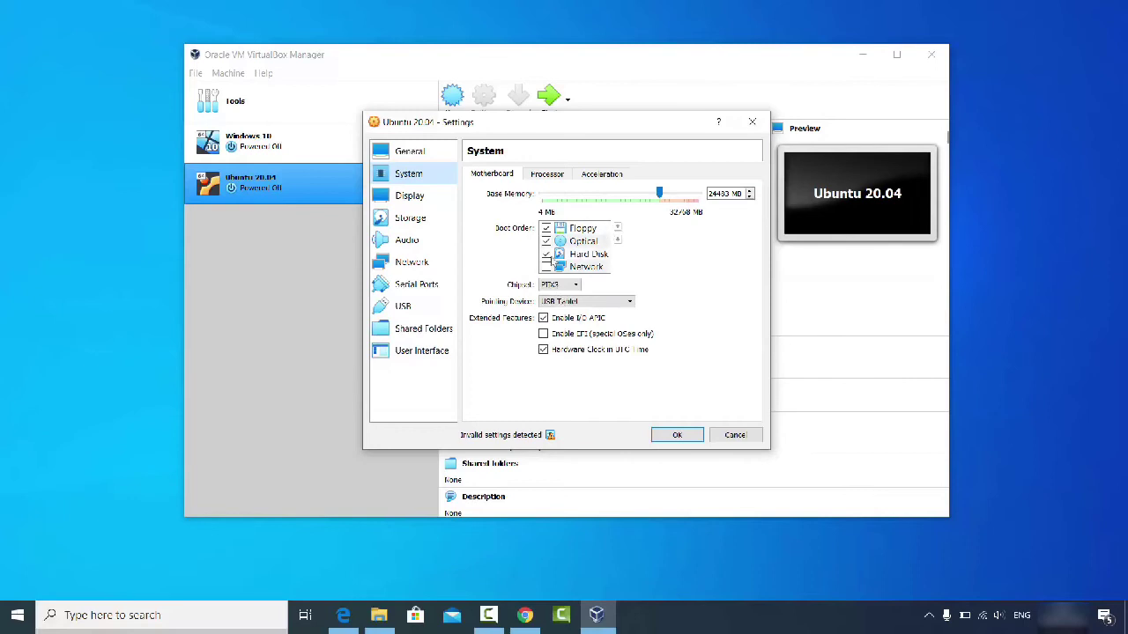
click(548, 175)
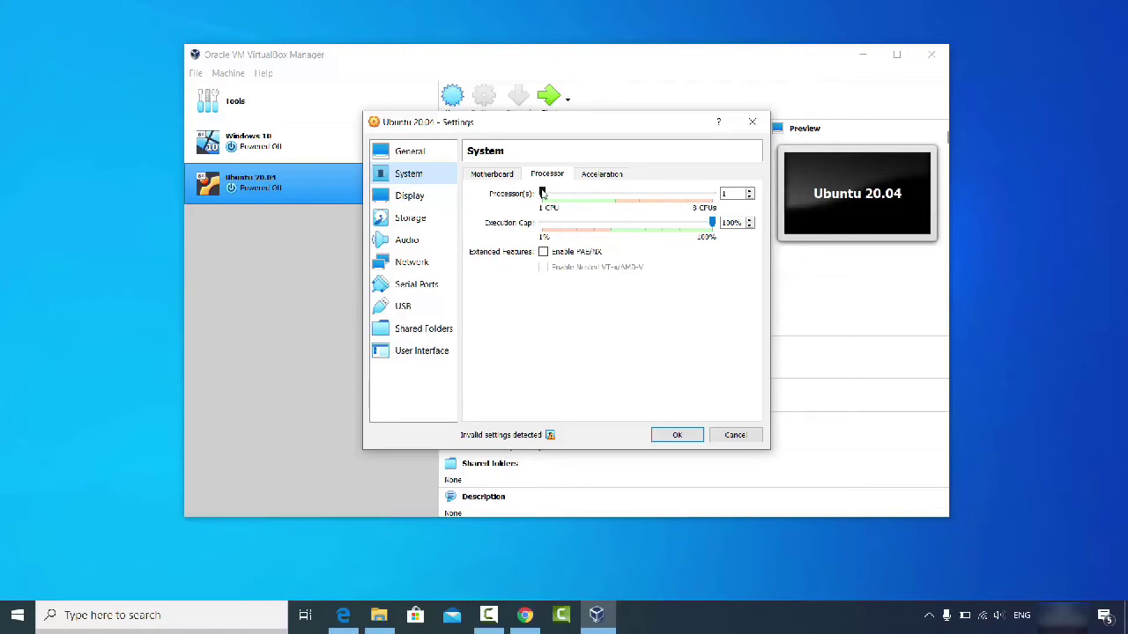
drag(553, 194, 610, 198)
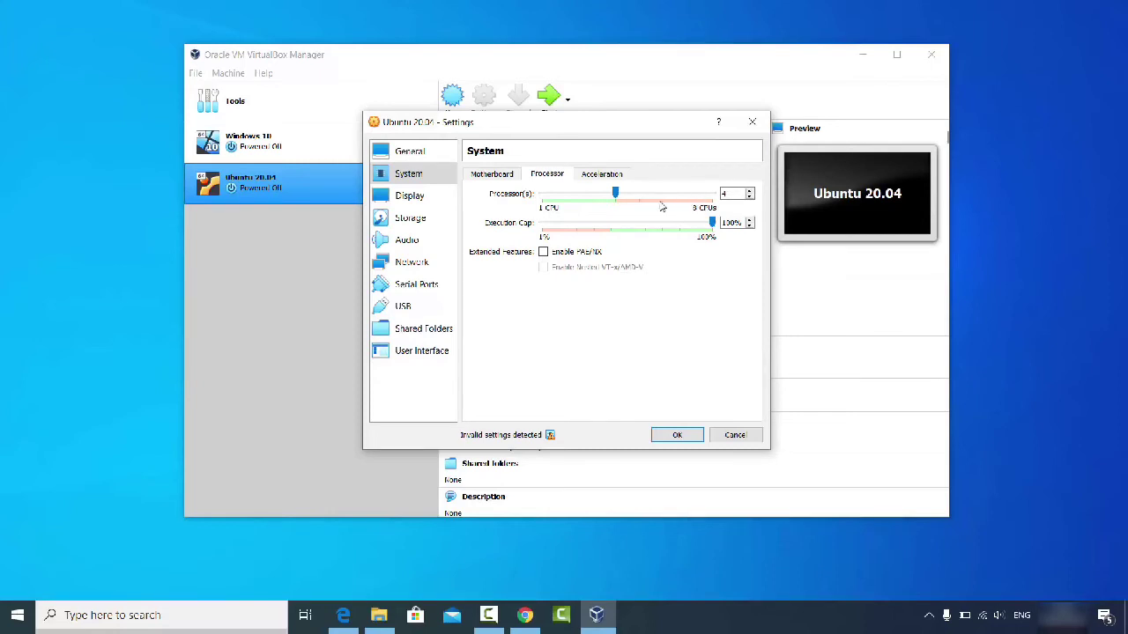
Step: Check the display settings, then start choosing a disk file for the empty optical drive on the IDE controller
click(431, 198)
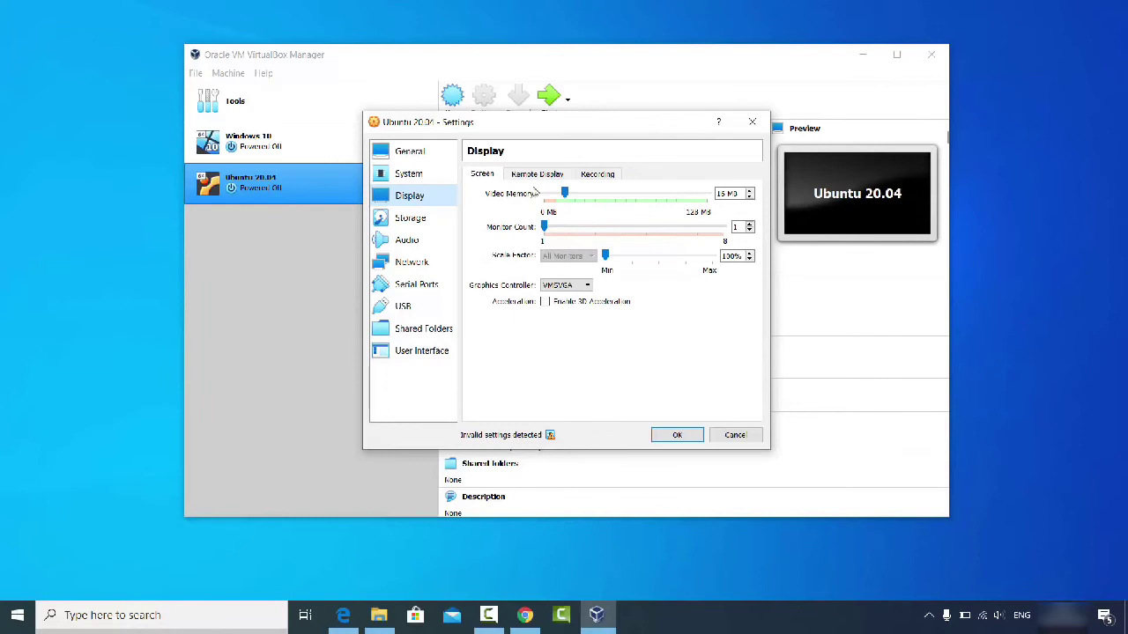
click(418, 222)
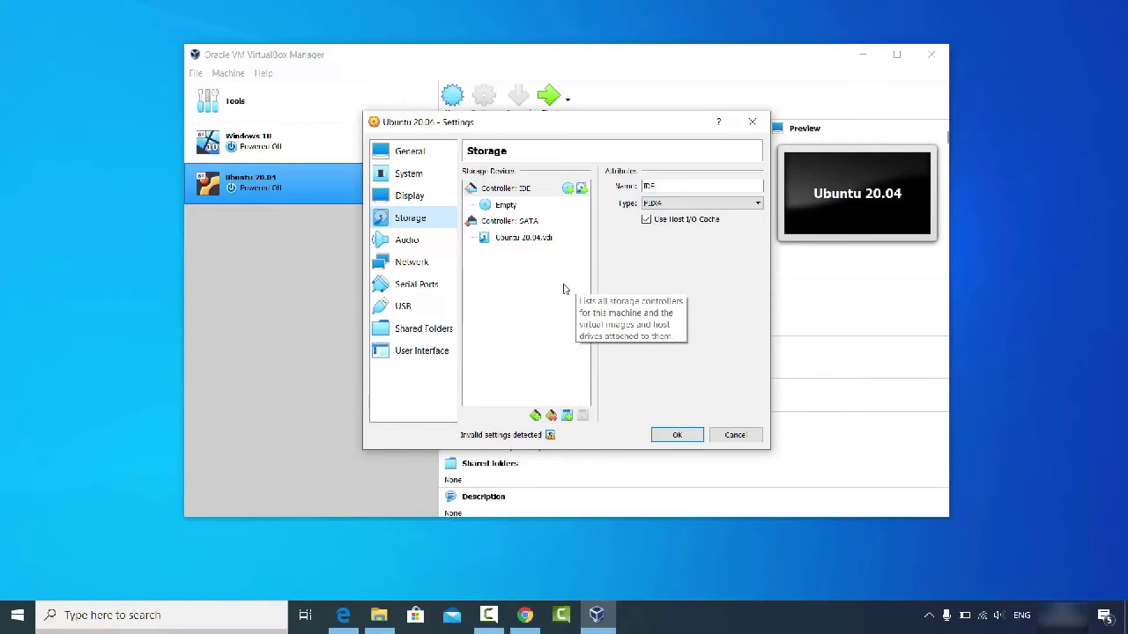
click(500, 210)
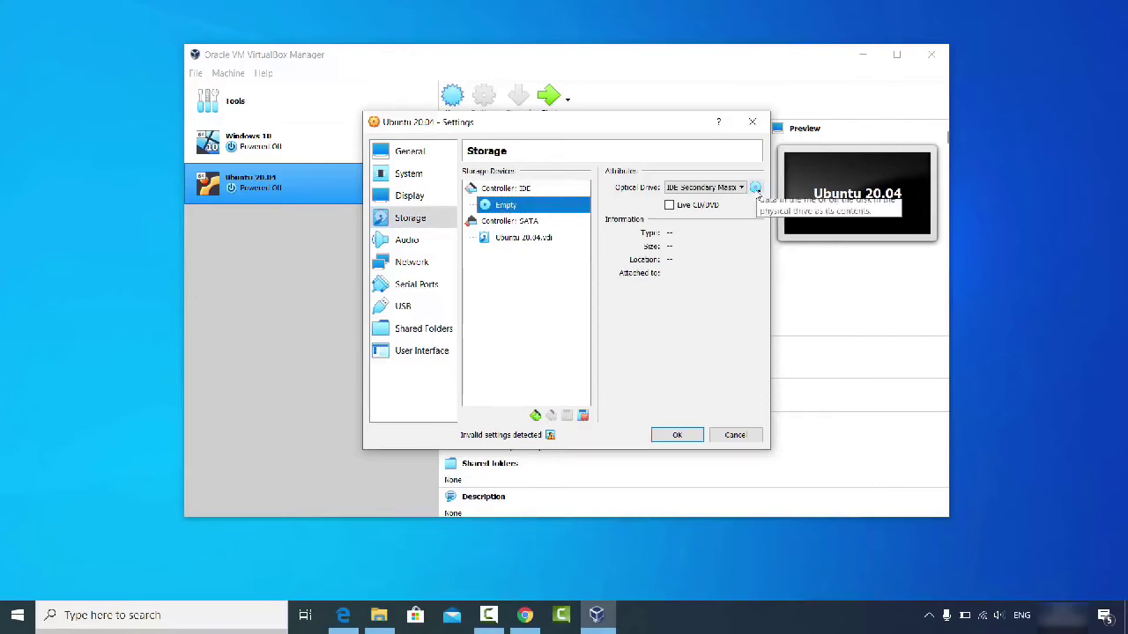
click(756, 188)
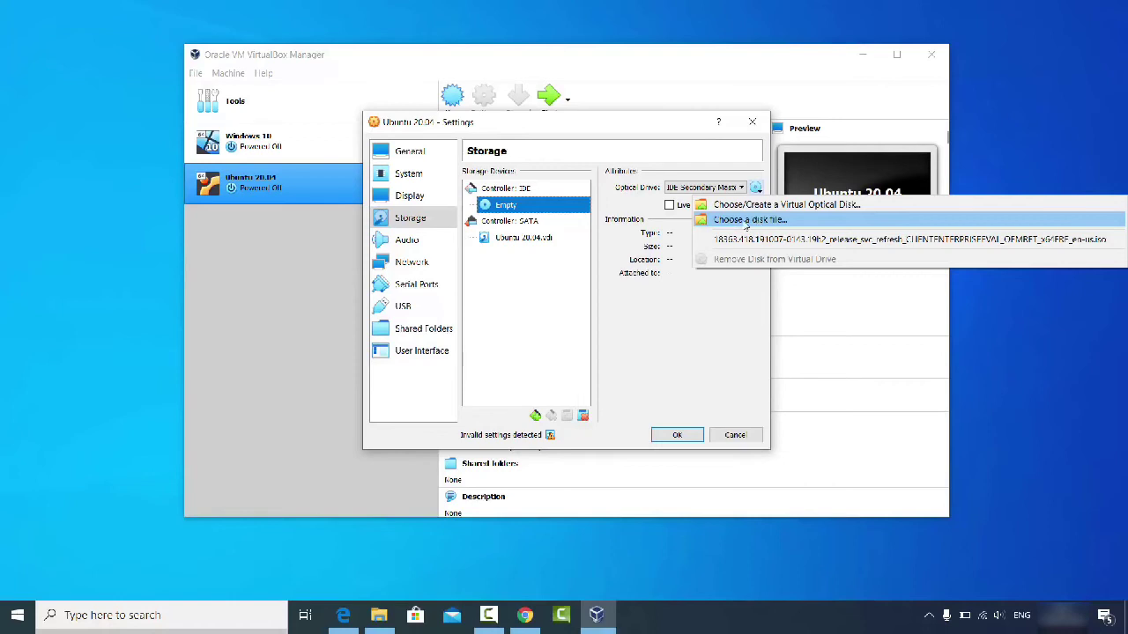
click(756, 221)
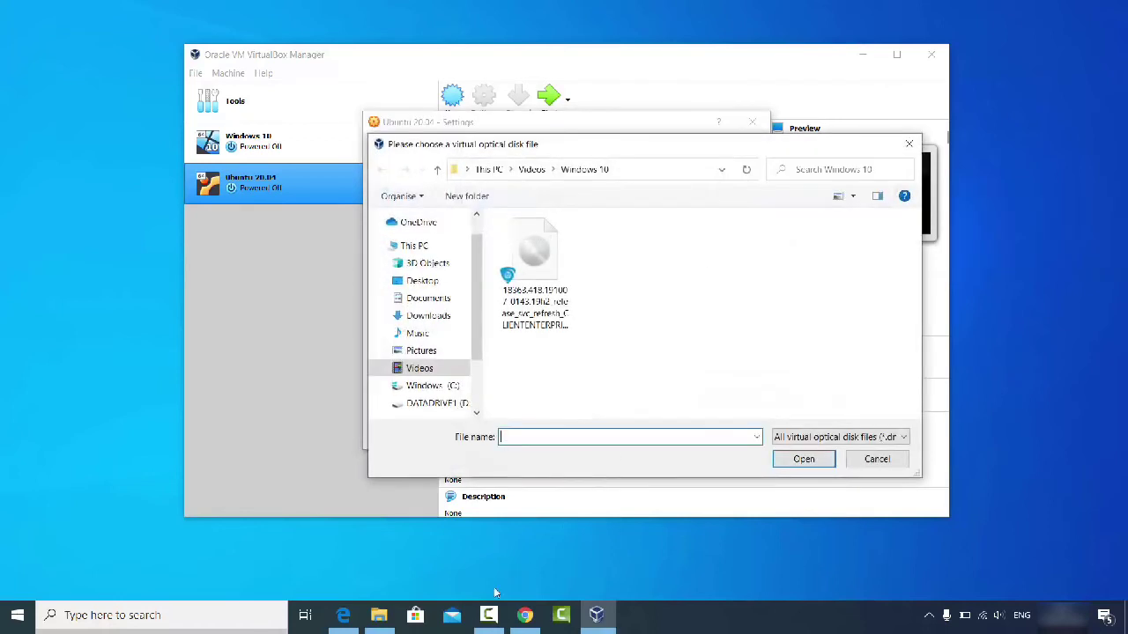
Step: Switch to File Explorer and copy the path of the folder containing the Ubuntu ISO, D:\Videos\Ubuntu
click(380, 615)
click(554, 151)
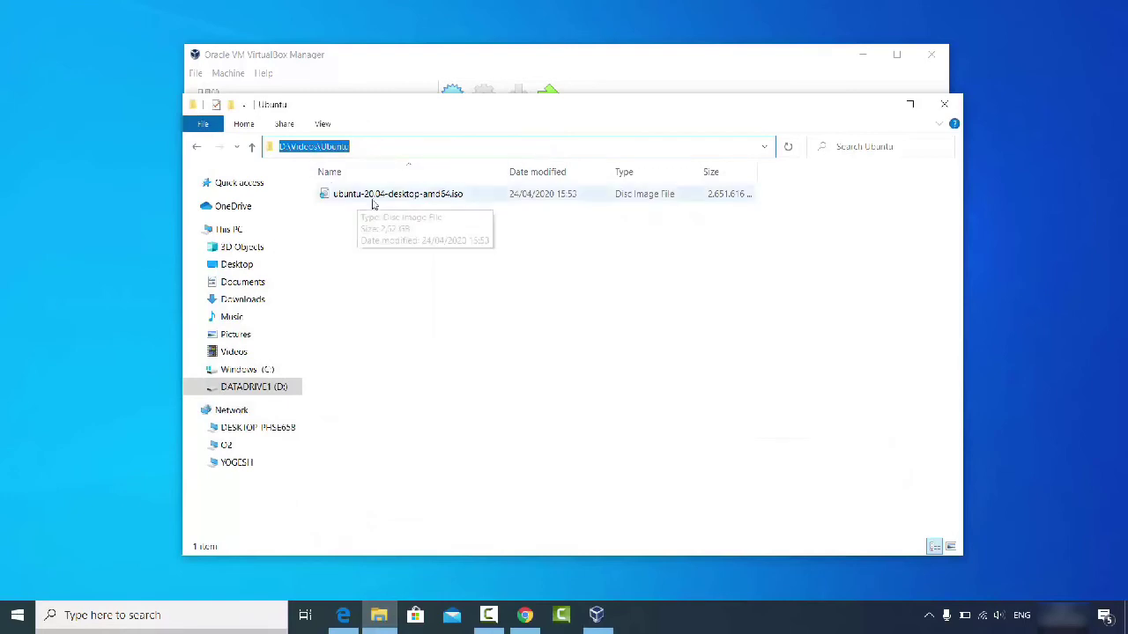
double_click(433, 148)
click(432, 149)
key(ctrl+a)
key(ctrl+c)
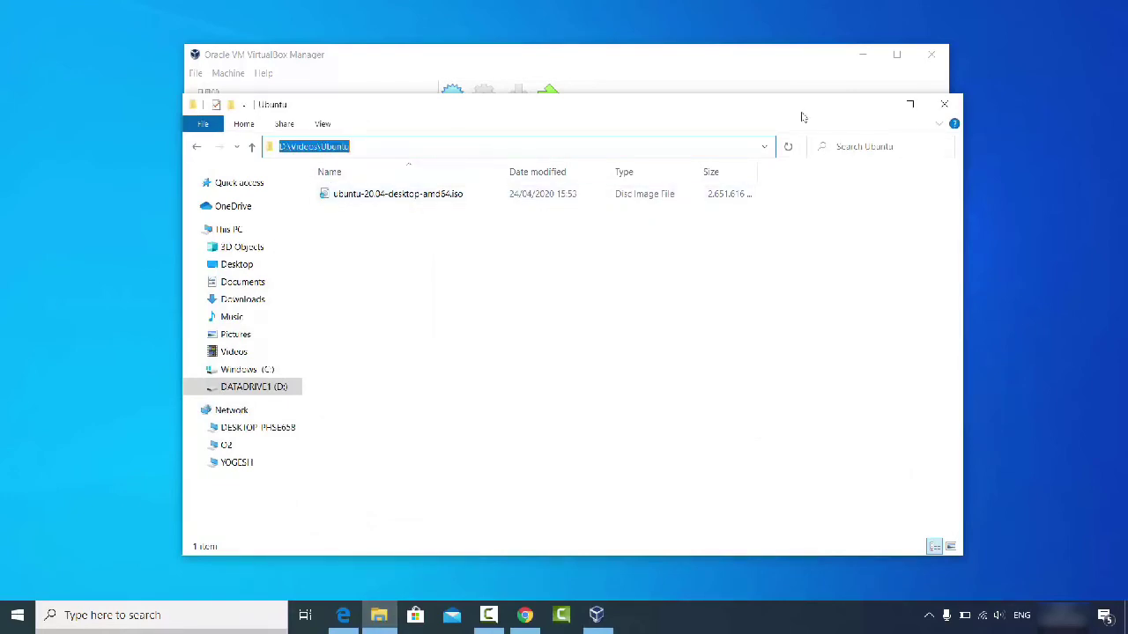
Step: Attach ubuntu-20.04-desktop-amd64.iso from D:\Videos\Ubuntu to the optical drive and save the machine's settings
click(876, 104)
click(639, 168)
key(ctrl+v)
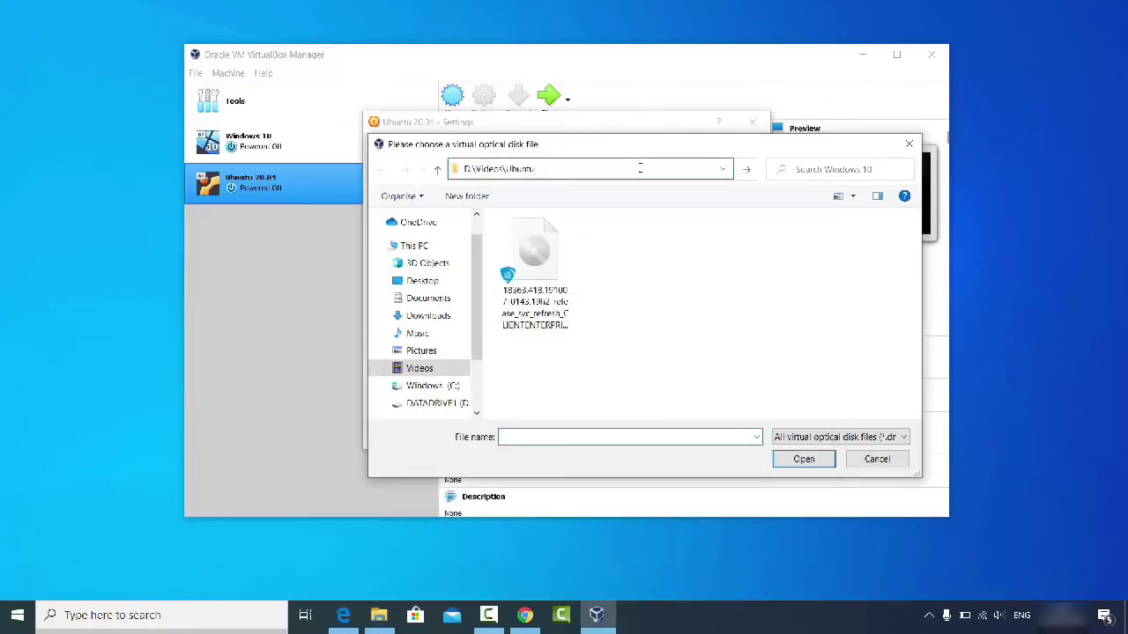
key(Return)
click(614, 242)
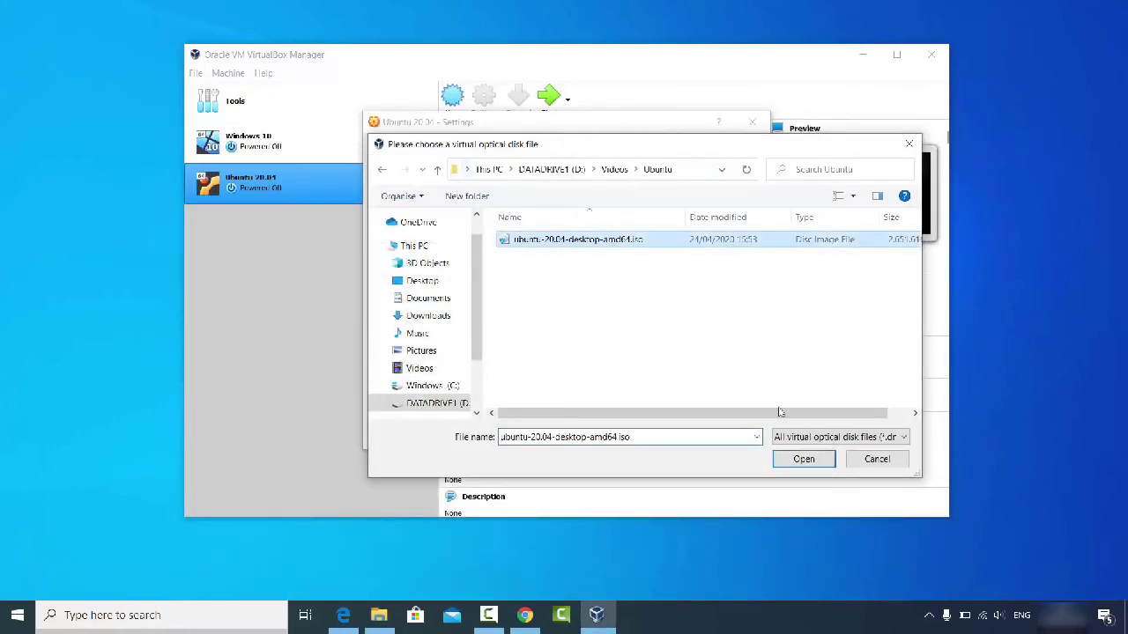
click(803, 458)
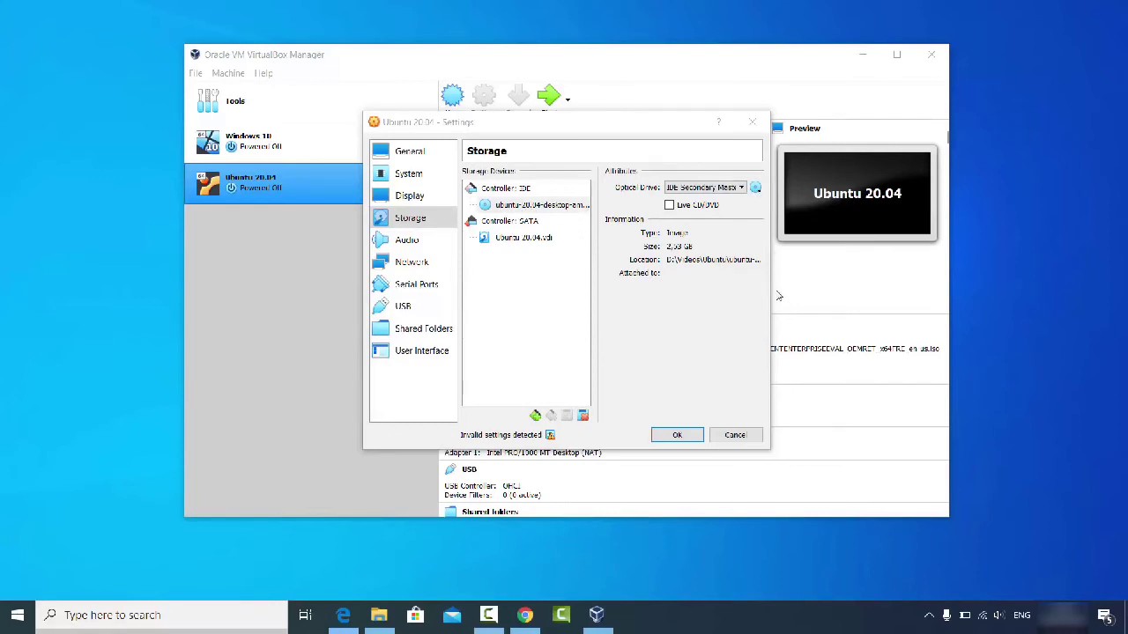
drag(772, 294, 914, 294)
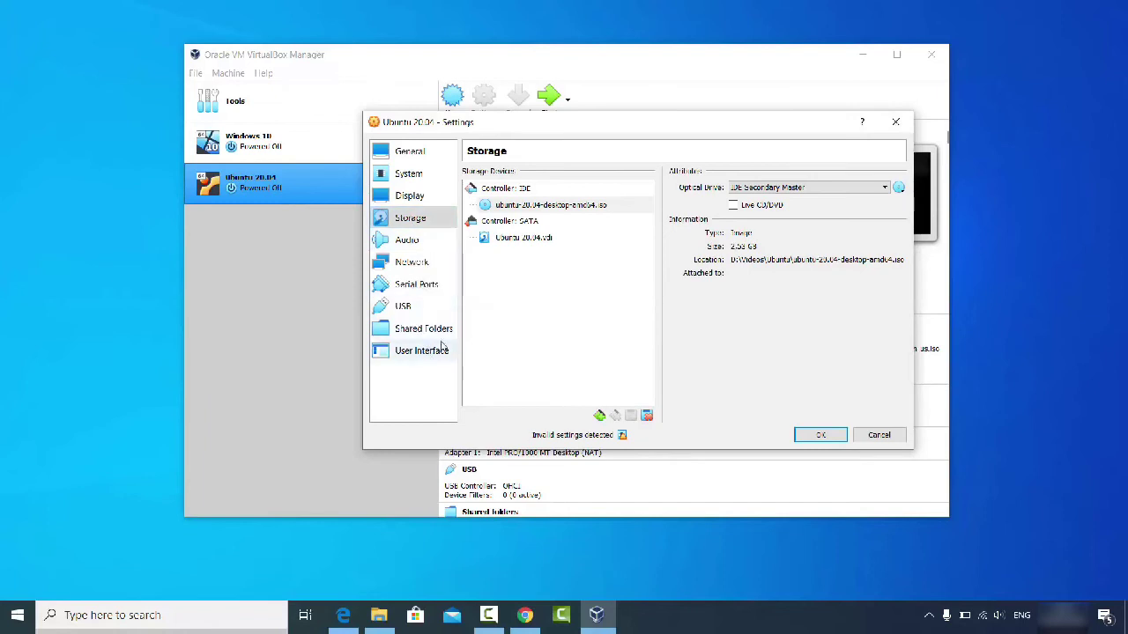
click(815, 435)
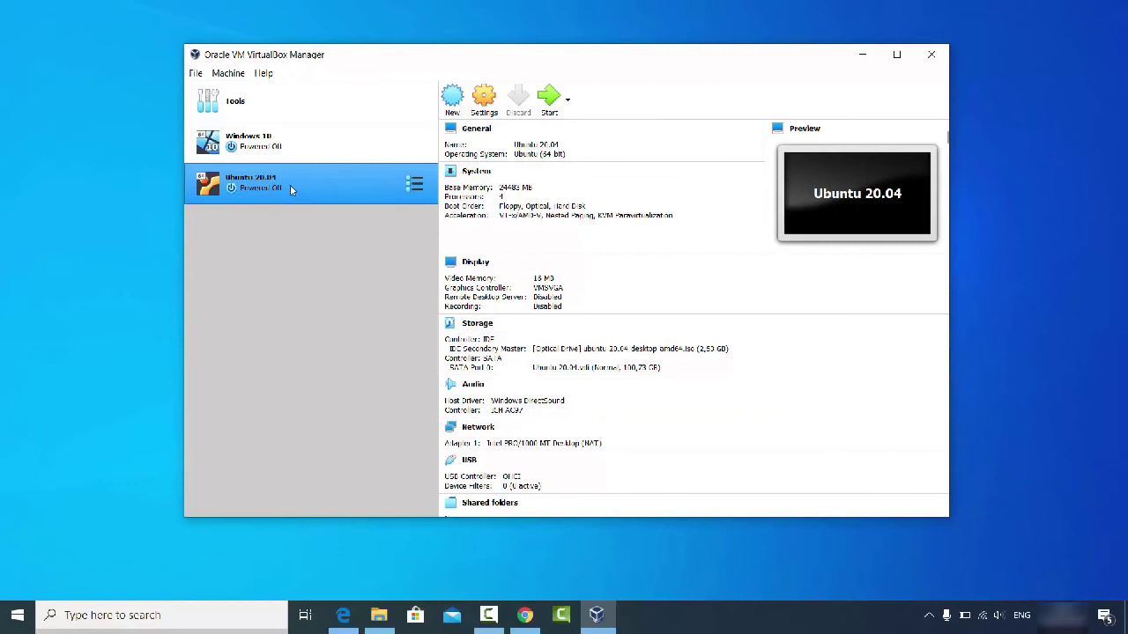
Step: Start the Ubuntu 20.04 machine, clearing its notification messages, and begin installing Ubuntu in English
click(547, 107)
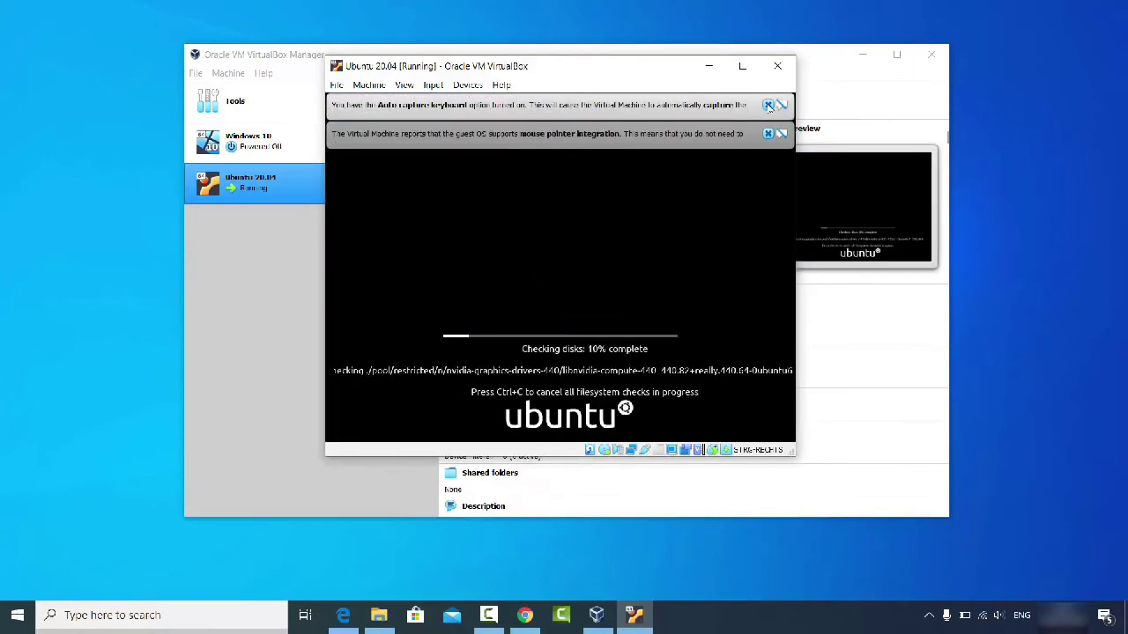
click(768, 105)
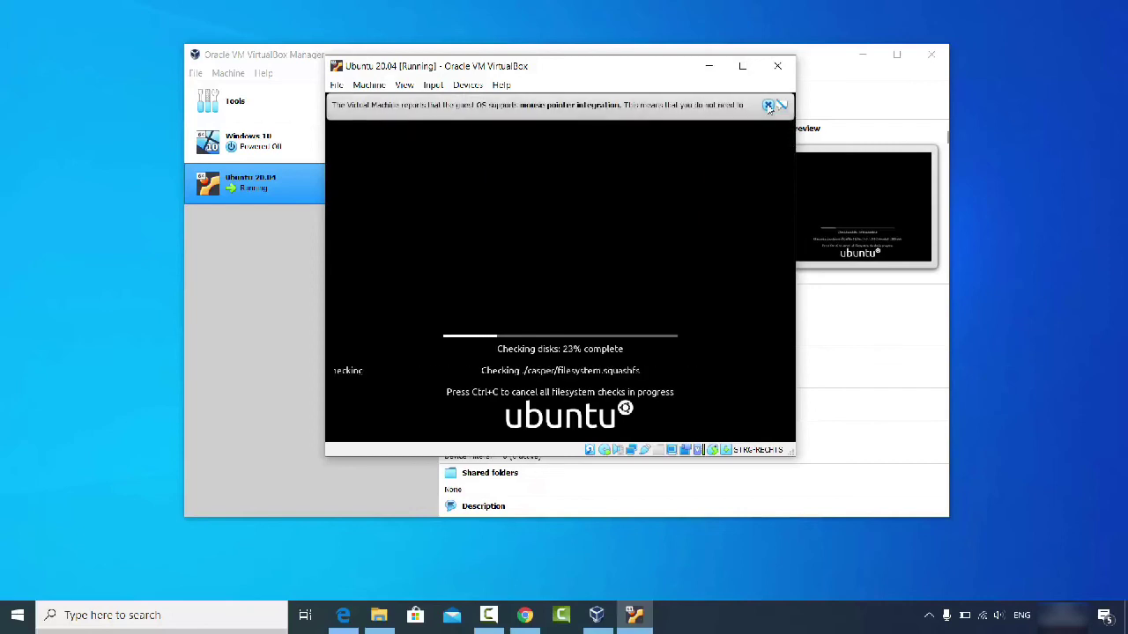
click(765, 106)
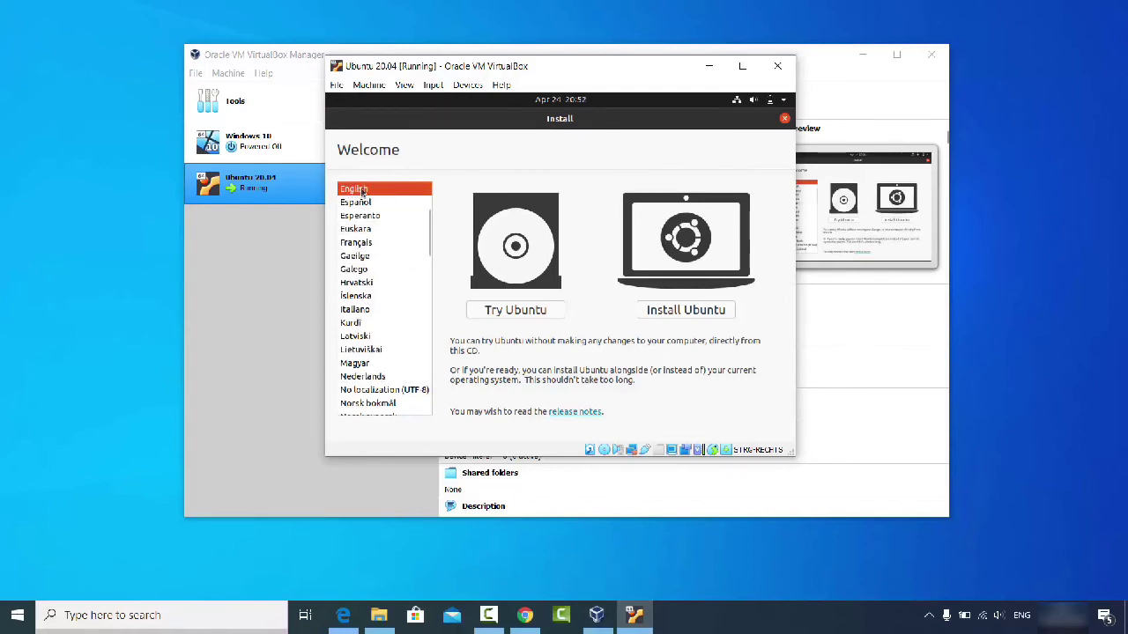
click(678, 317)
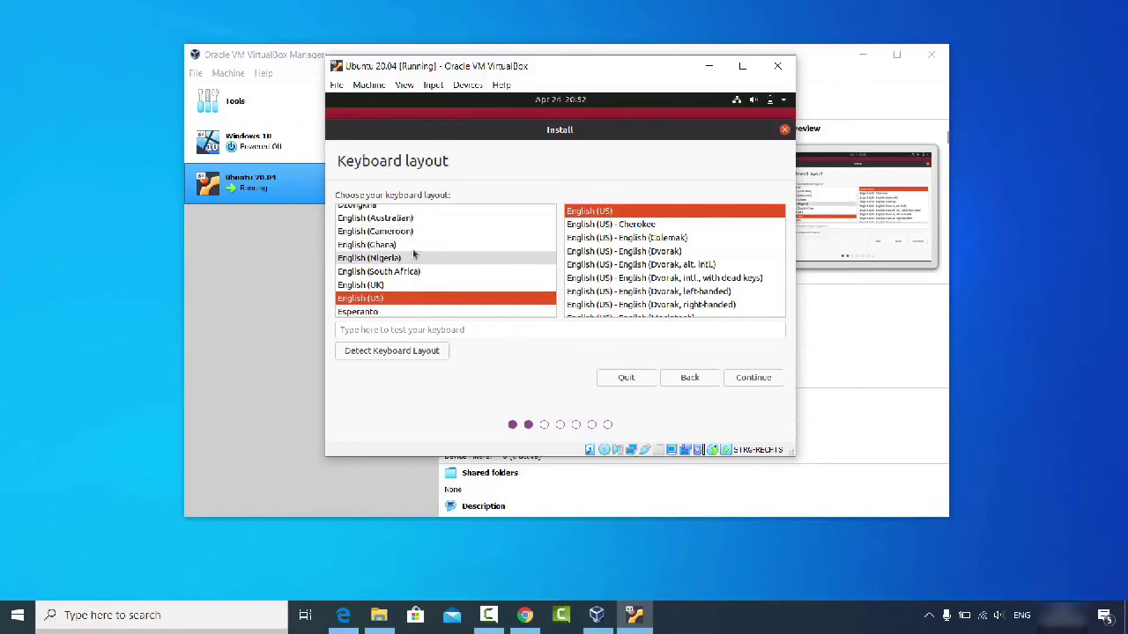
Step: Choose the German keyboard layout with the standard German variant and continue the installation
click(552, 245)
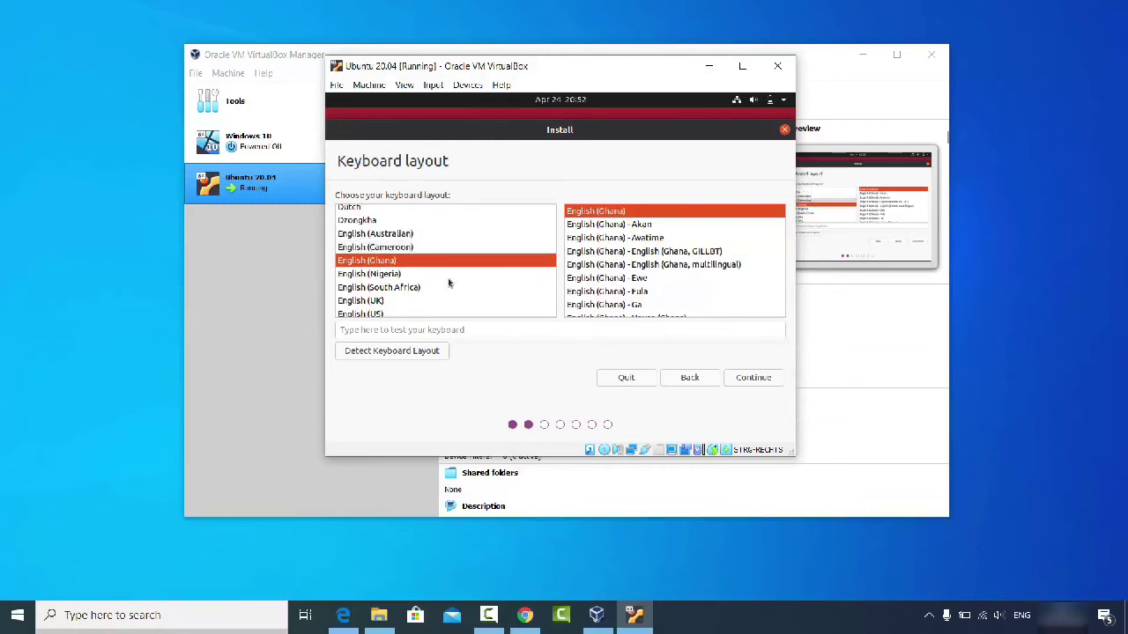
click(412, 287)
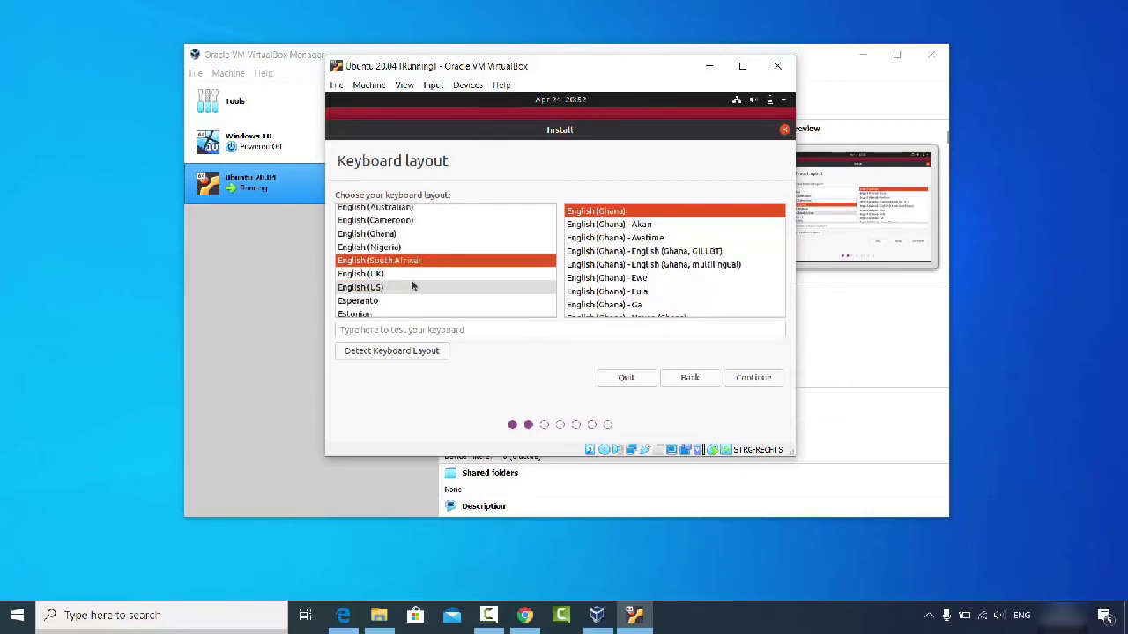
text(g)
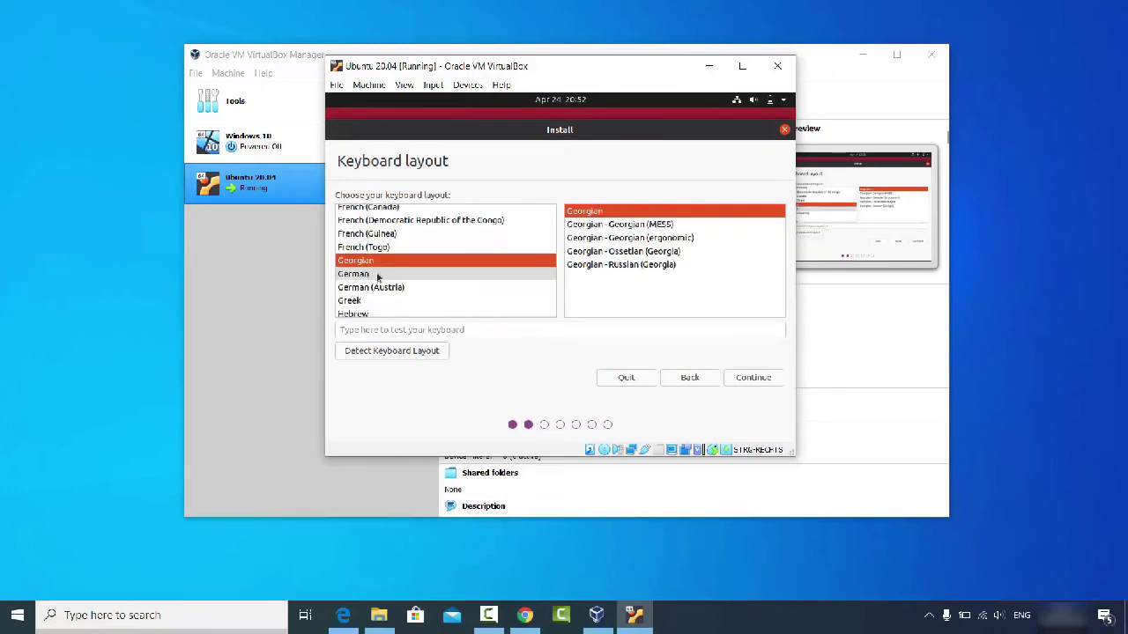
click(368, 278)
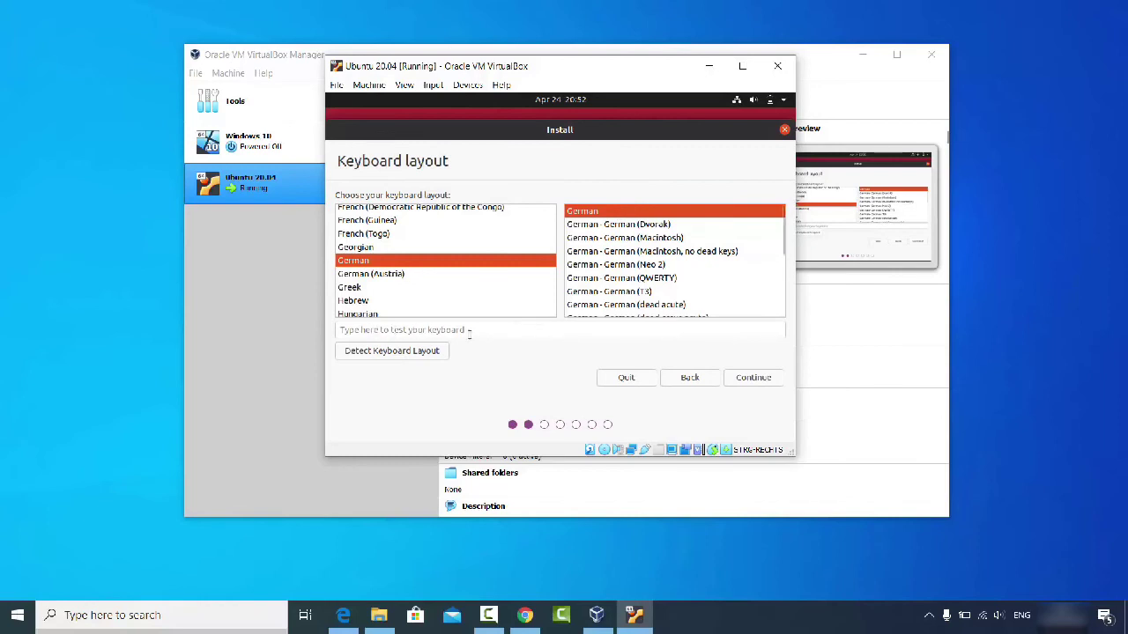
click(403, 330)
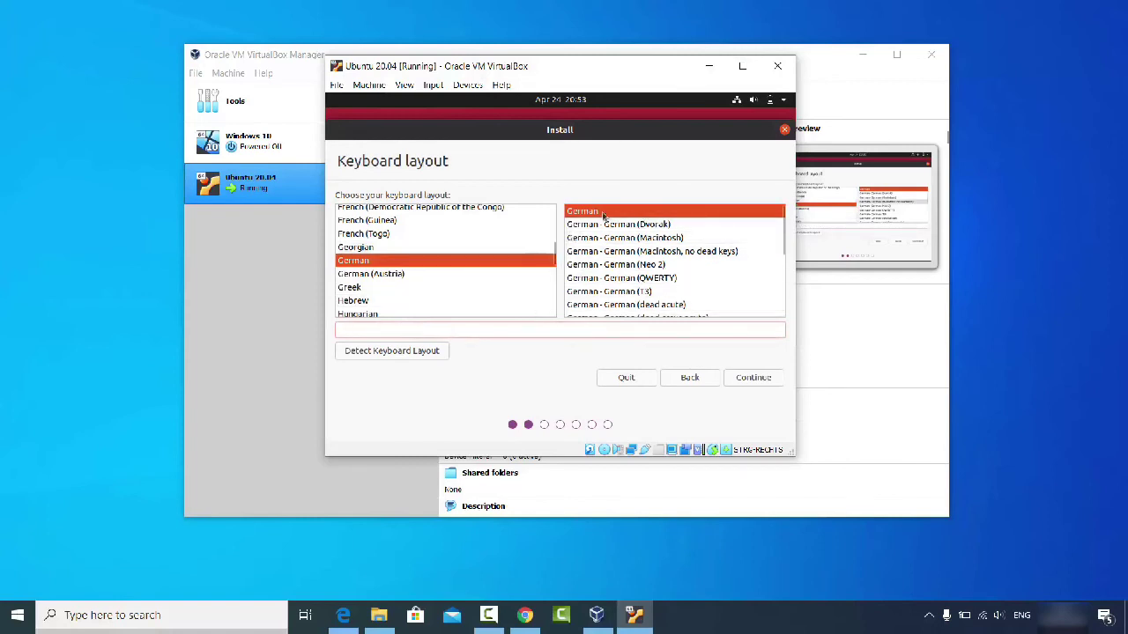
click(747, 378)
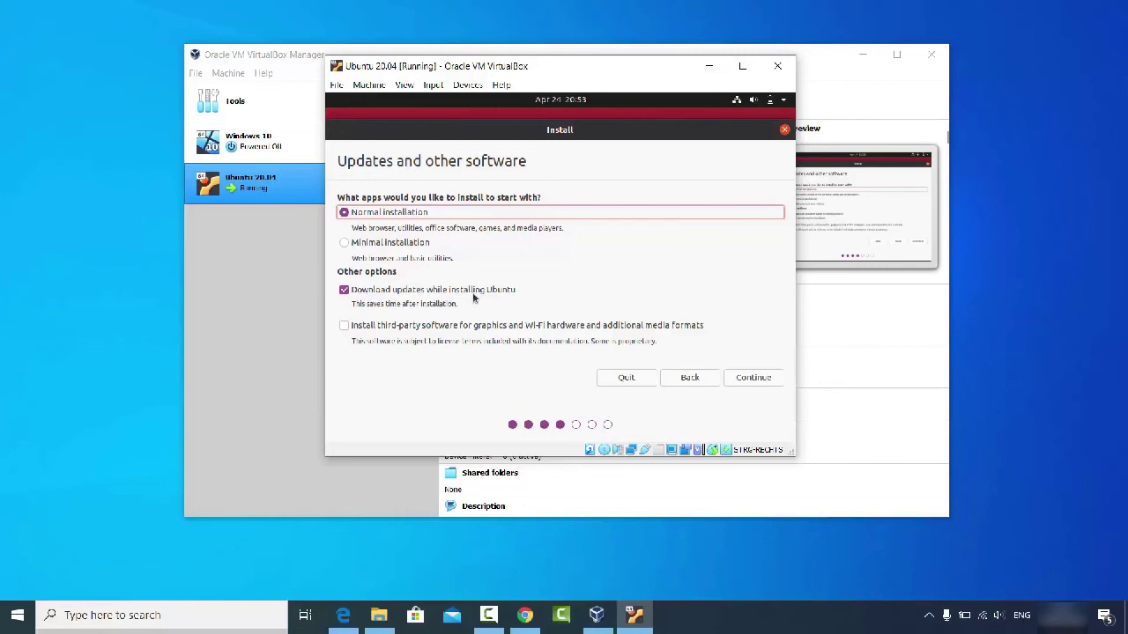
Step: Include third-party software for graphics and Wi-Fi hardware and additional media formats in the normal installation, and continue
click(344, 326)
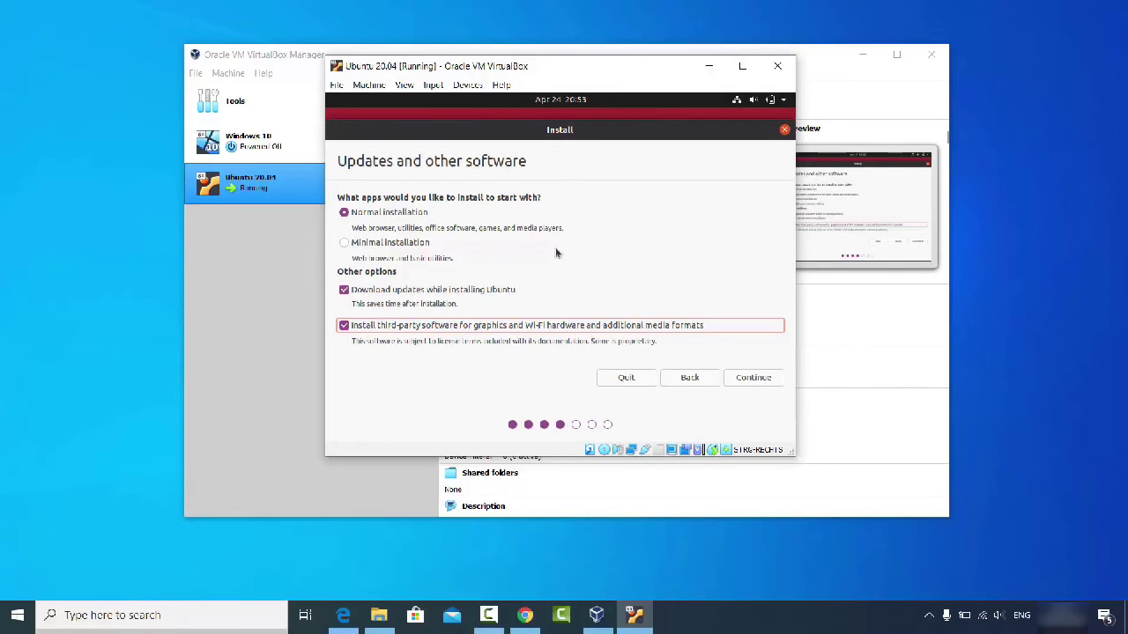
click(744, 381)
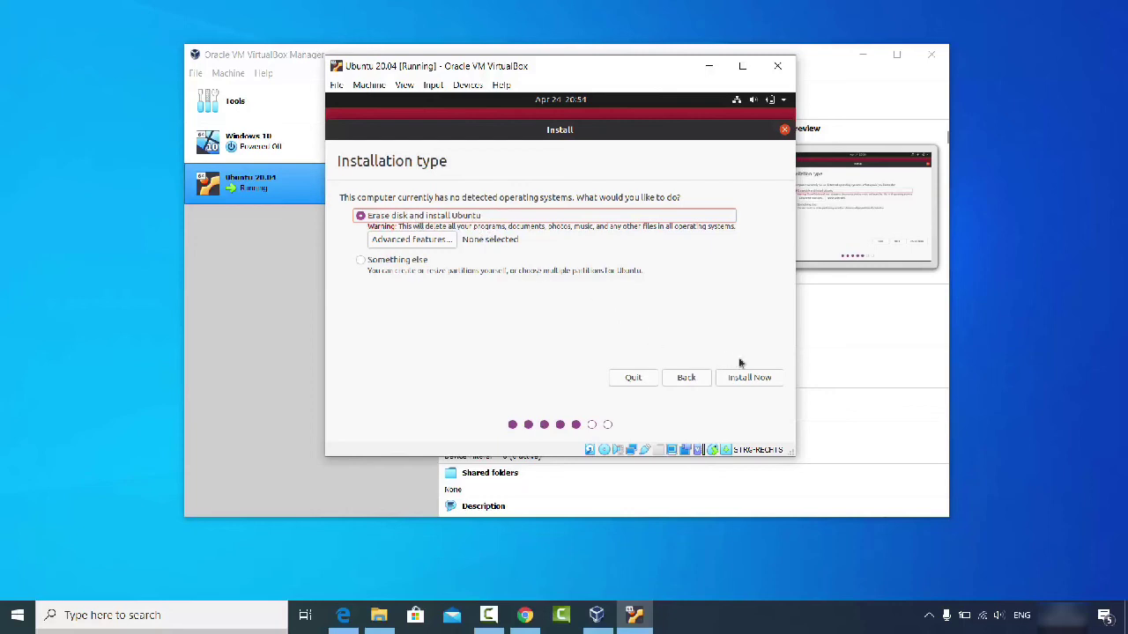
Step: Install Ubuntu by erasing the disk, approve writing the changes to the disks, and accept Berlin as the location
click(749, 379)
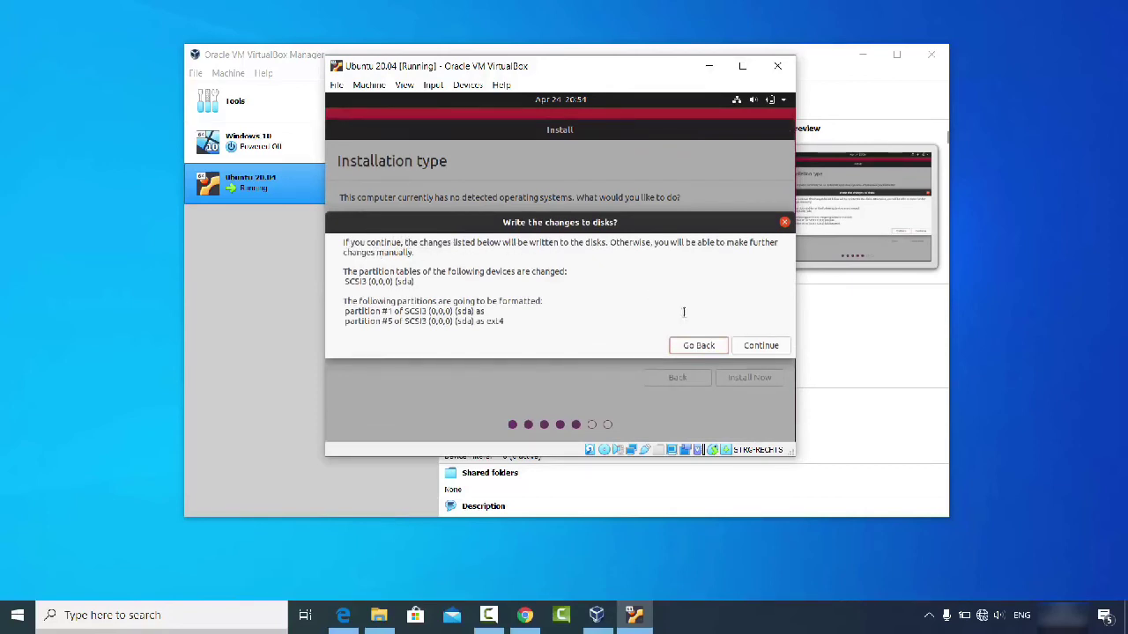
click(774, 349)
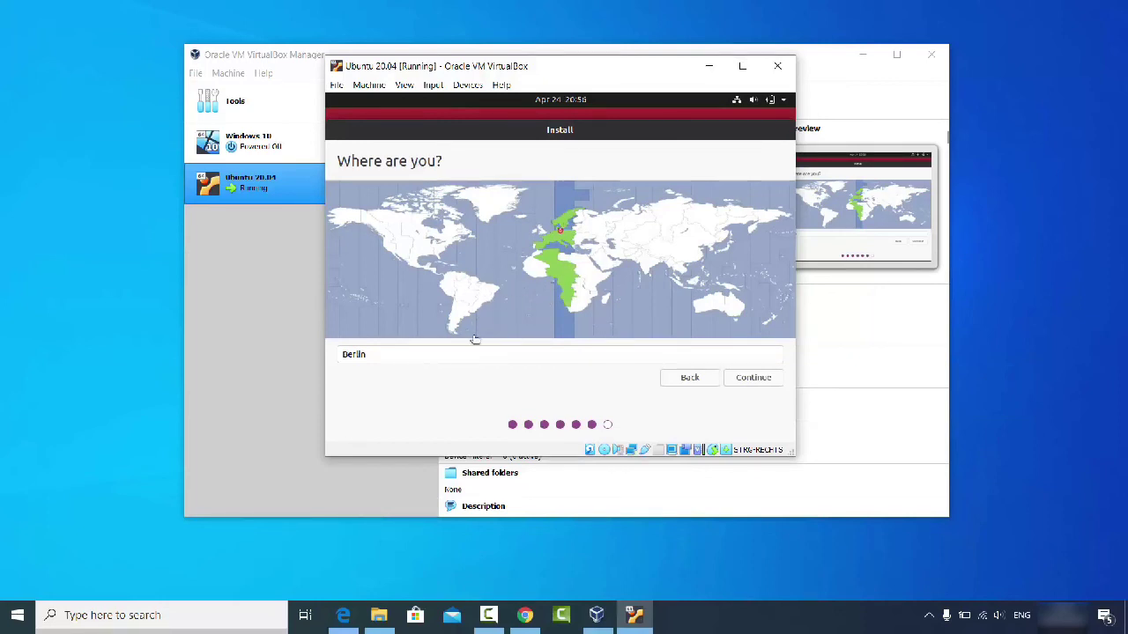
click(750, 378)
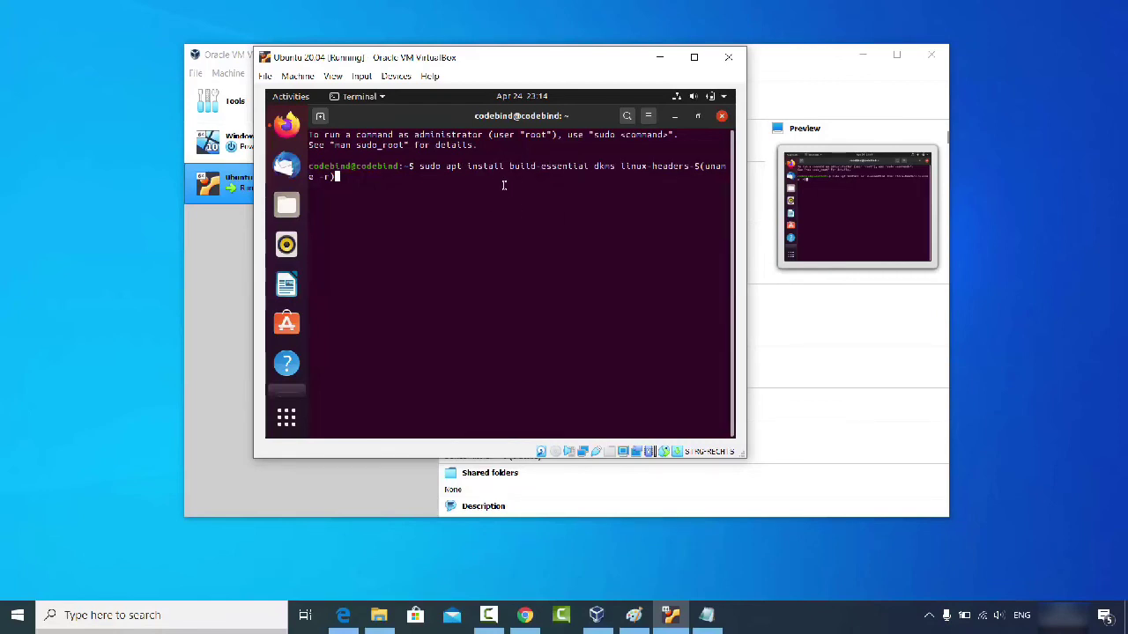
Step: Run sudo apt install build-essential dkms linux-headers-$(uname -r), authorising with the account password and answering y to continue
key(Return)
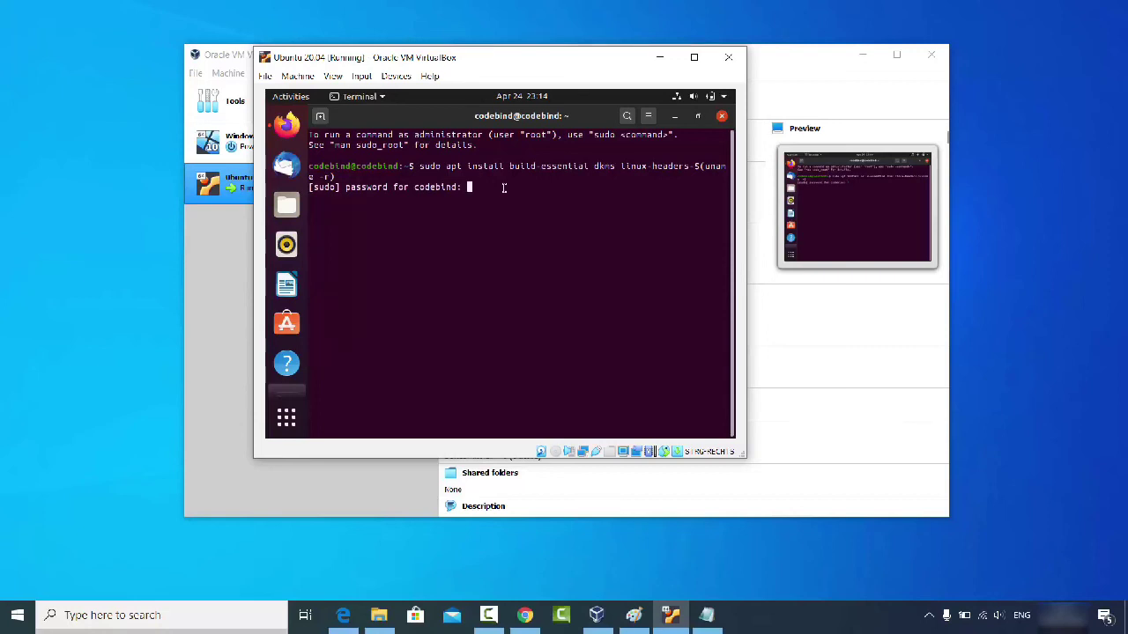
key(Return)
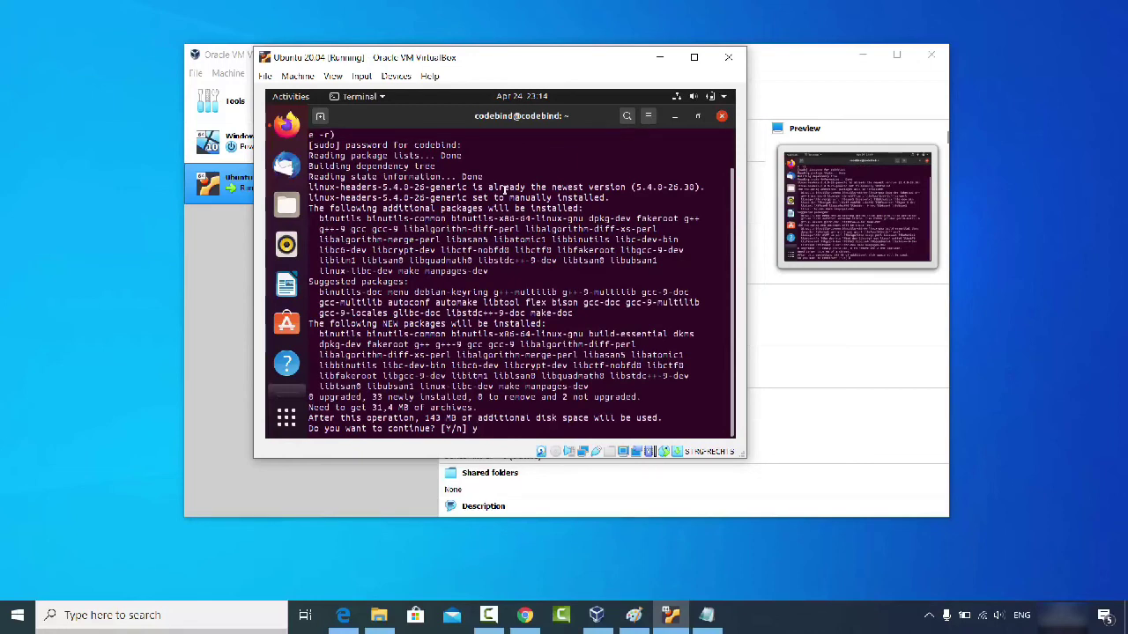
text(y)
key(Return)
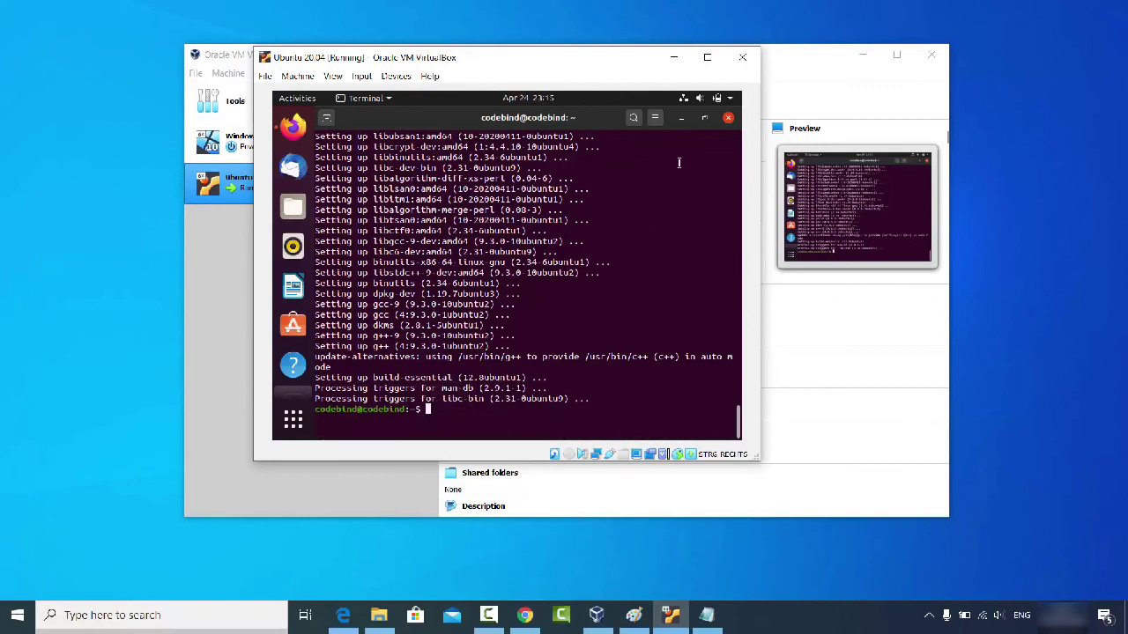
Step: Close the terminal, insert the Guest Additions CD image into the Ubuntu machine, and run its VBox_GAs_6.1.6 software
click(727, 118)
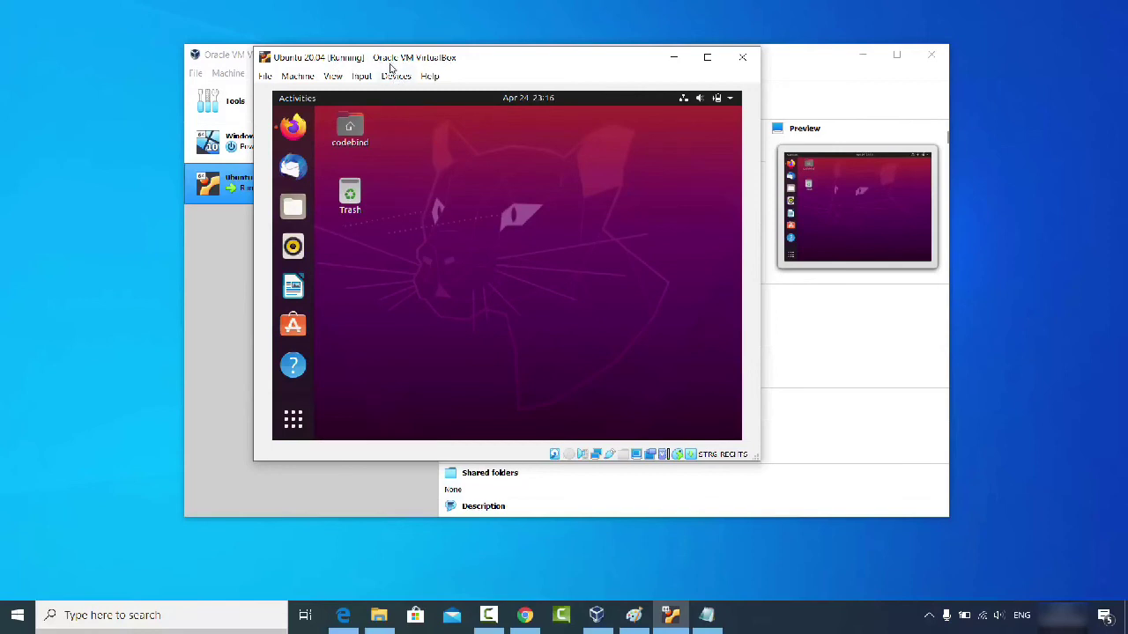
click(396, 77)
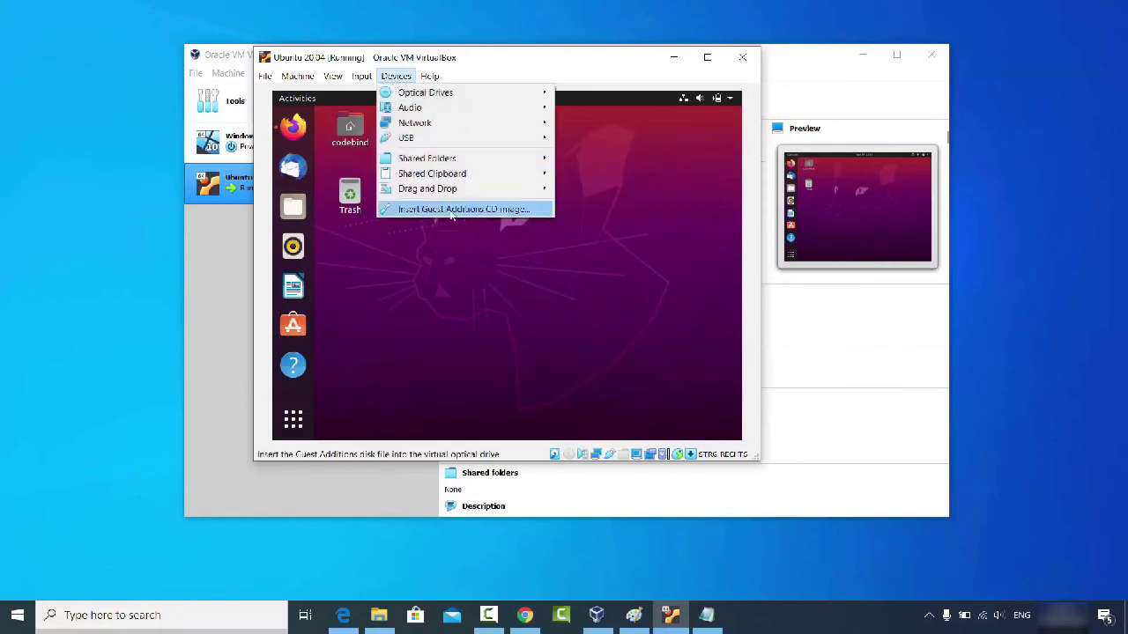
click(481, 212)
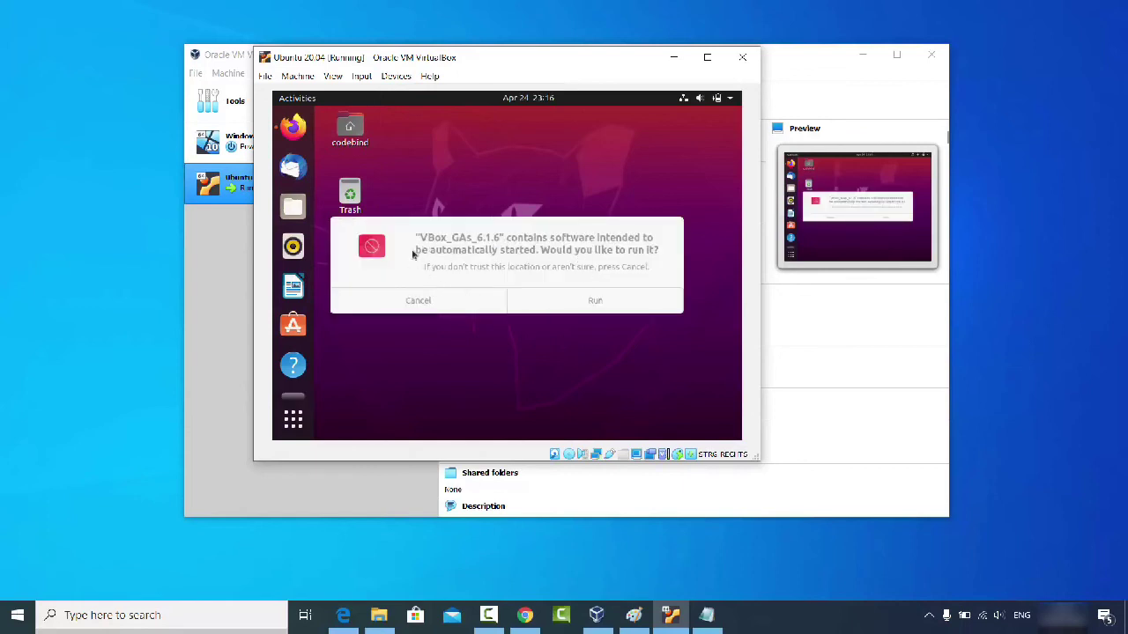
click(594, 303)
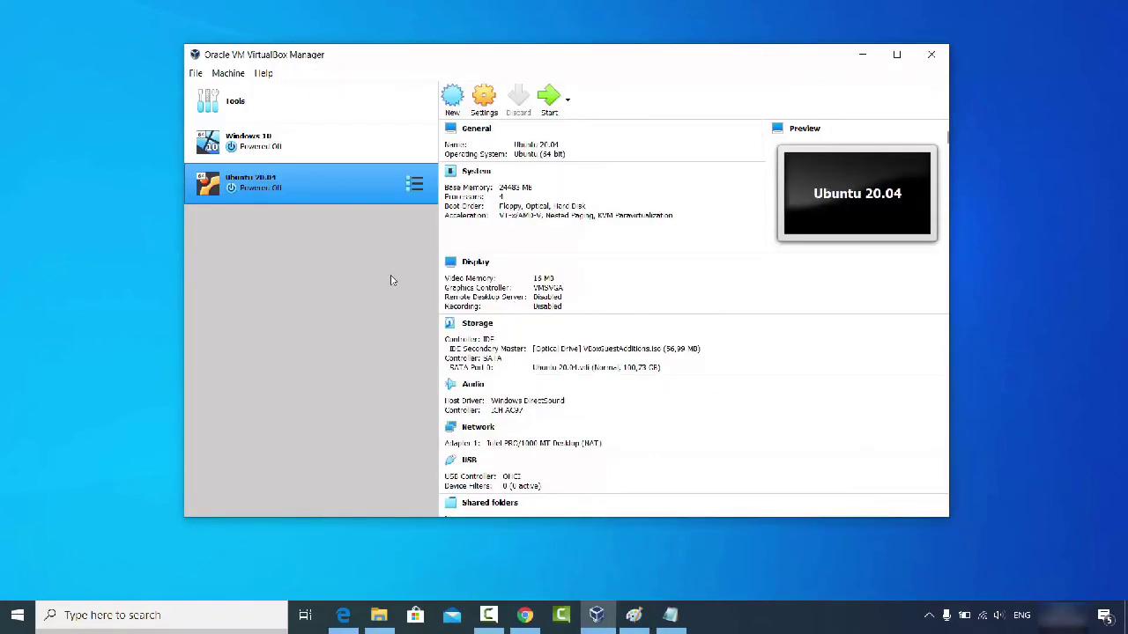